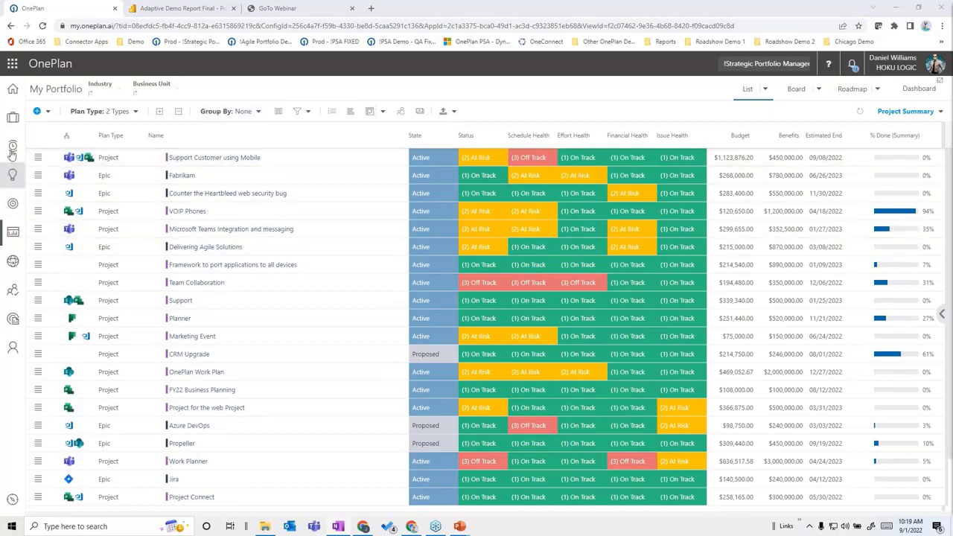
# Expand all objectives in My Strategy and review the Launch New Products Successfully objective down to its associated key results
pyautogui.click(12, 204)
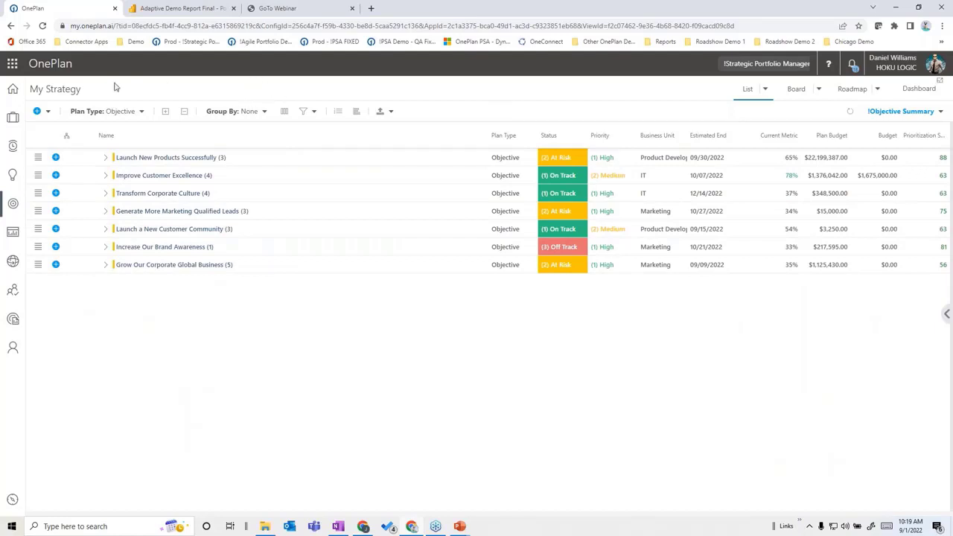
pyautogui.click(166, 111)
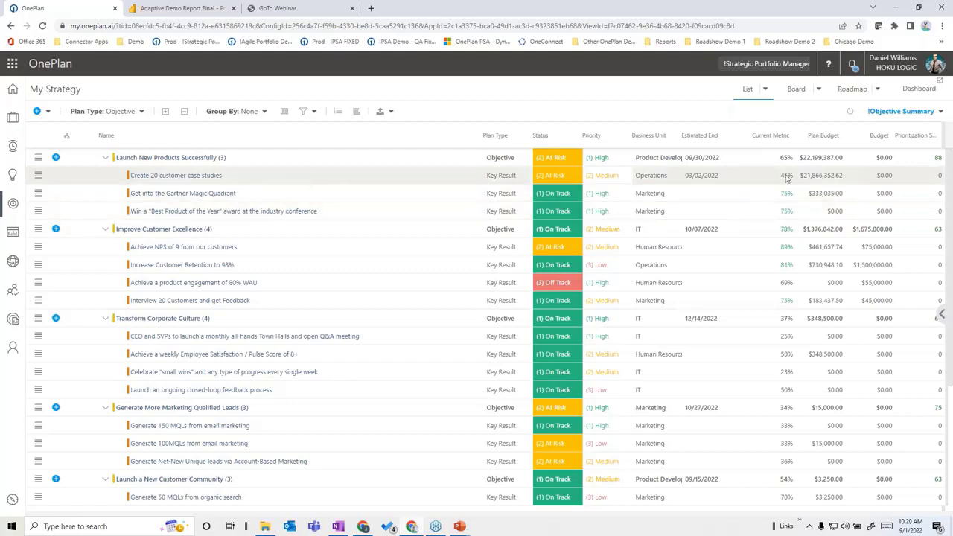
pyautogui.click(148, 160)
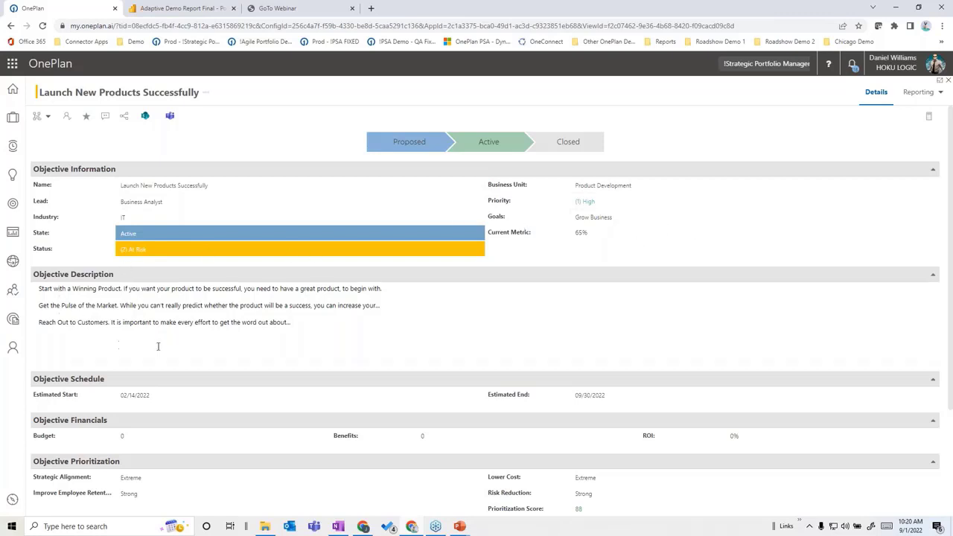
pyautogui.scroll(-2, 158, 347)
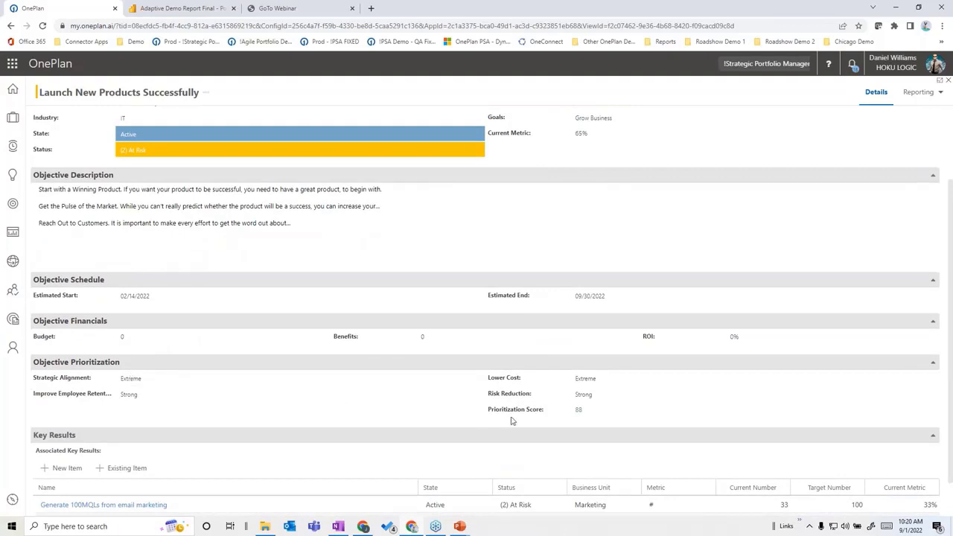
pyautogui.scroll(-1, 331, 388)
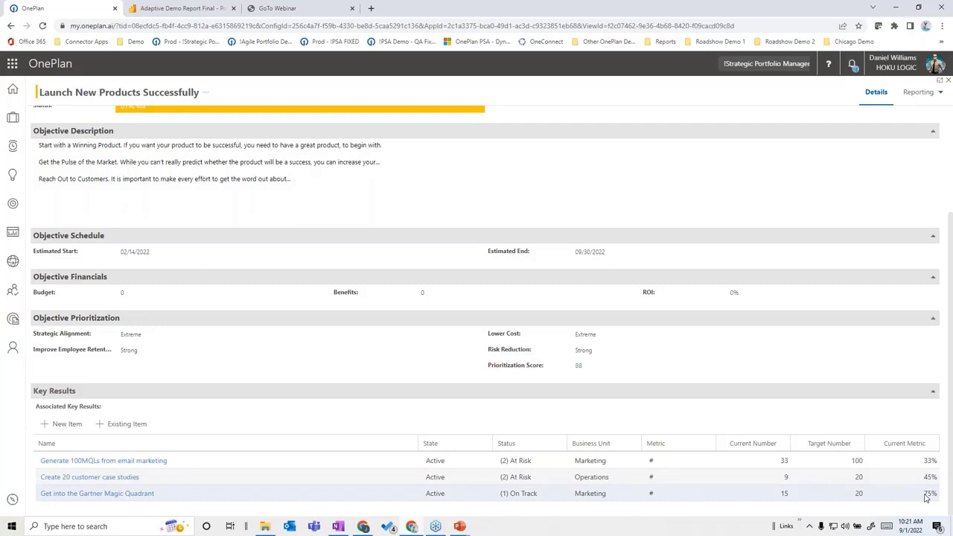
# Open the Create 20 customer case studies key result and view the available Metric options without changing the selection
pyautogui.click(106, 479)
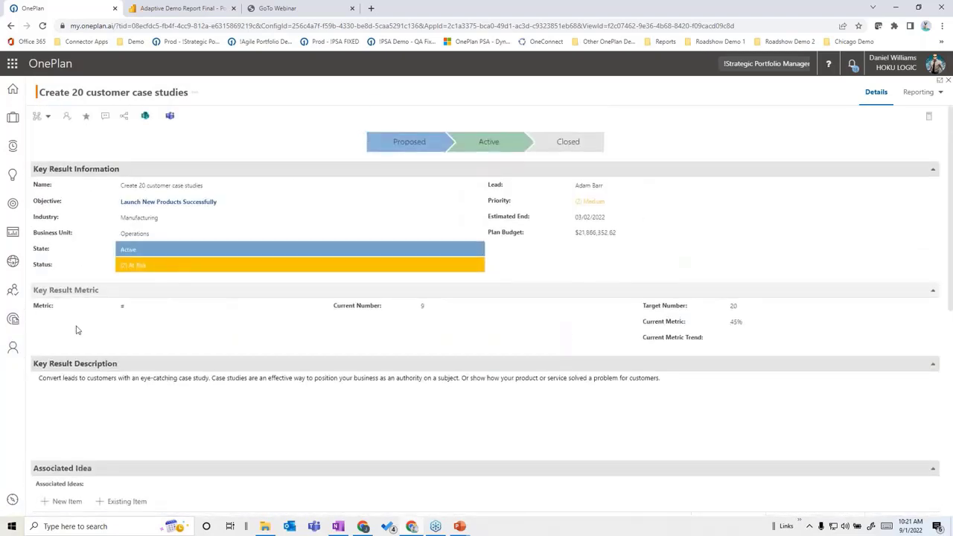
pyautogui.click(170, 312)
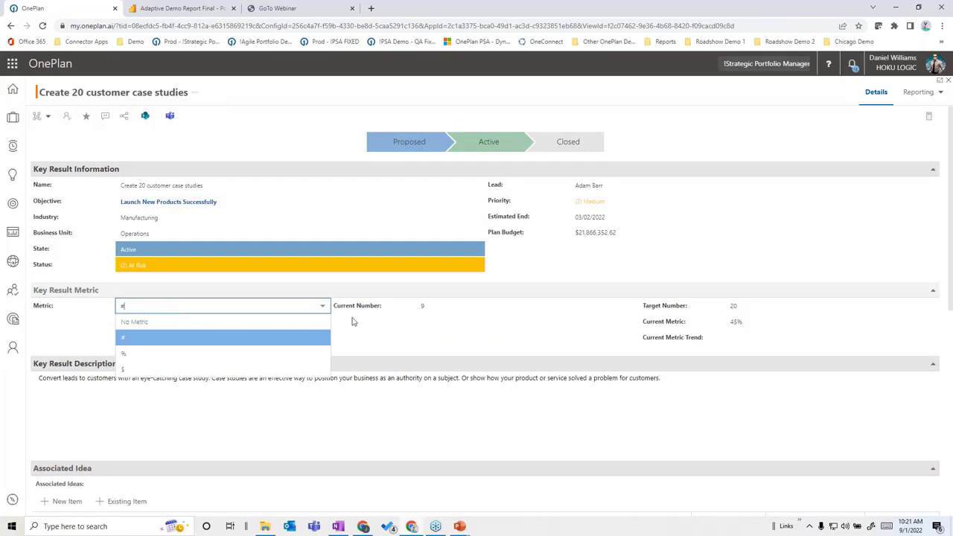
pyautogui.click(604, 269)
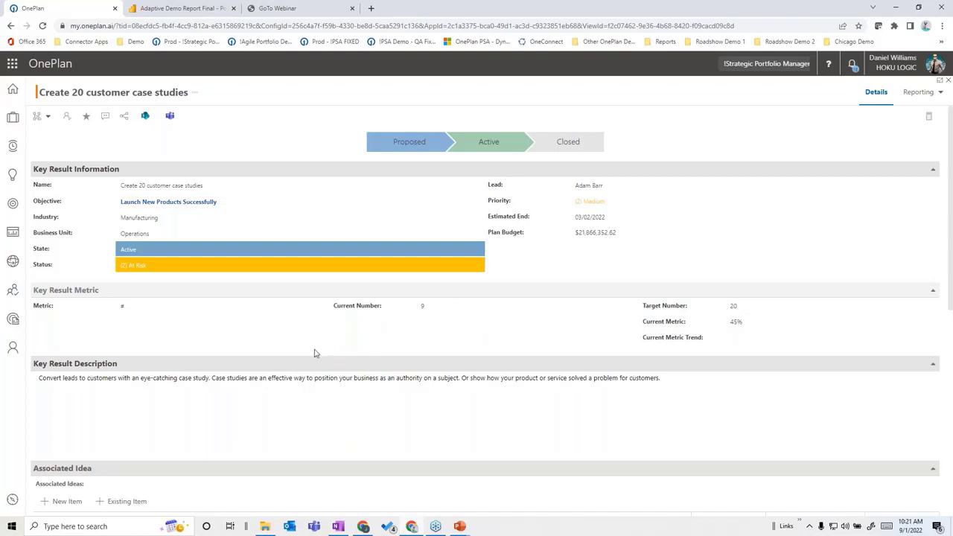
# Review the ideas, initiatives, products and applications associated with the Create 20 customer case studies key result
pyautogui.scroll(-3, 315, 353)
pyautogui.scroll(-1, 492, 310)
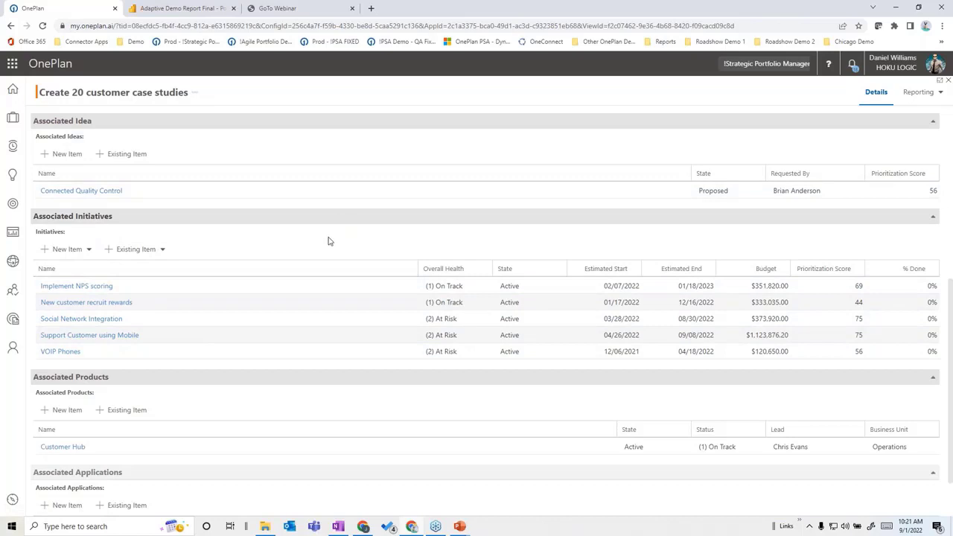
pyautogui.scroll(-1, 330, 241)
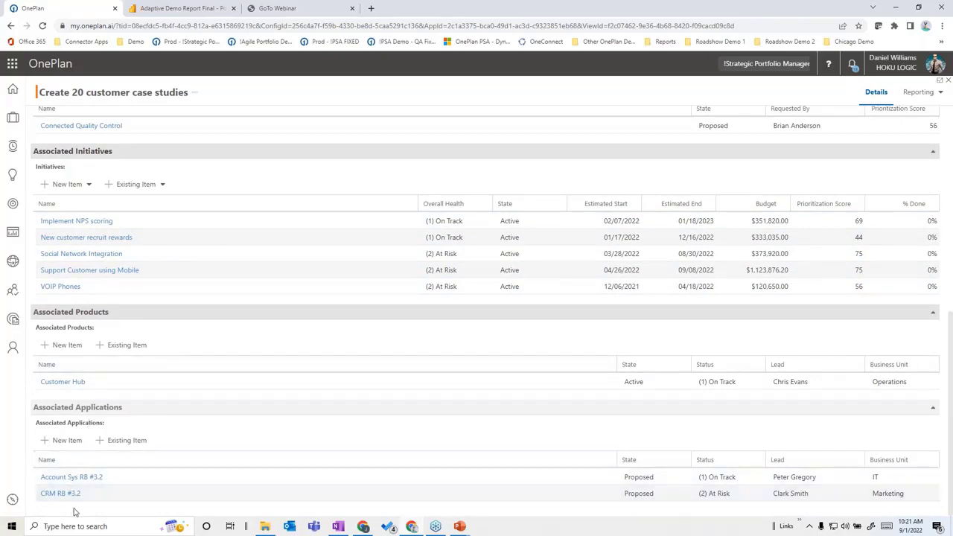
pyautogui.click(106, 383)
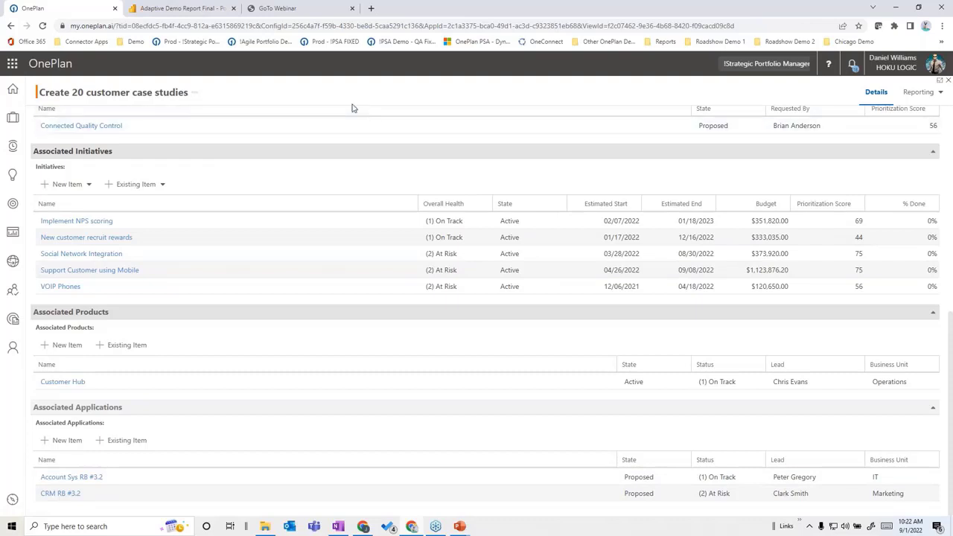
# Expand all plan type groups in My Enterprise Architecture and open the Account Sys RB #3.2 application
pyautogui.click(13, 262)
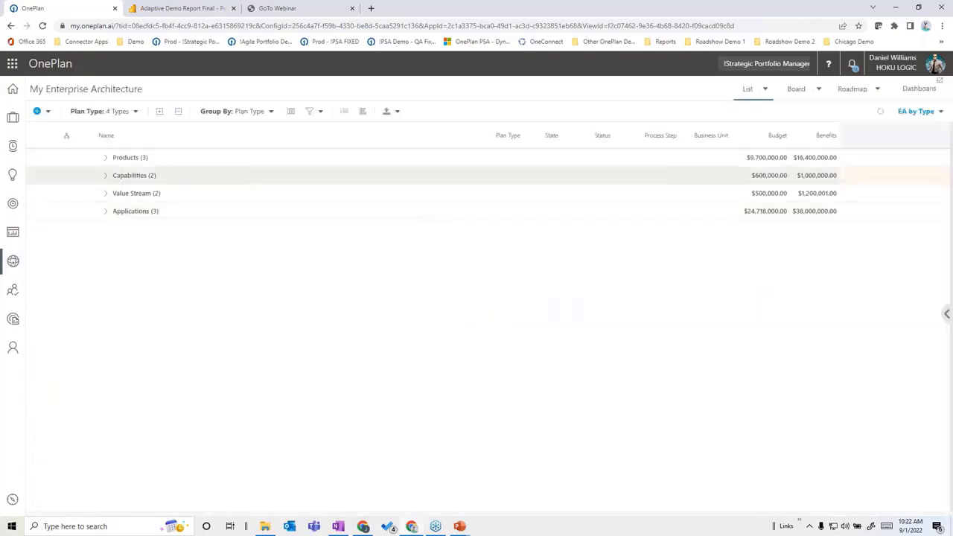
pyautogui.click(160, 111)
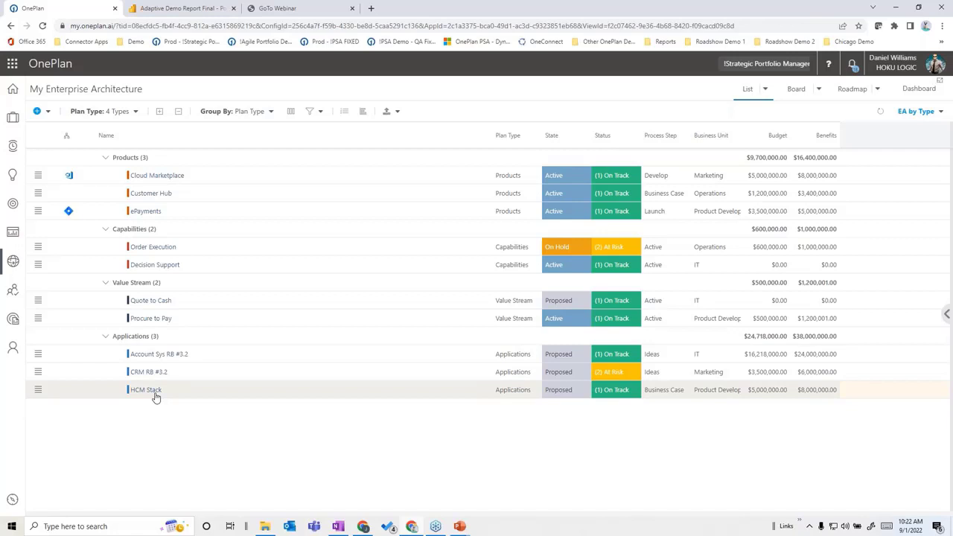
pyautogui.click(147, 355)
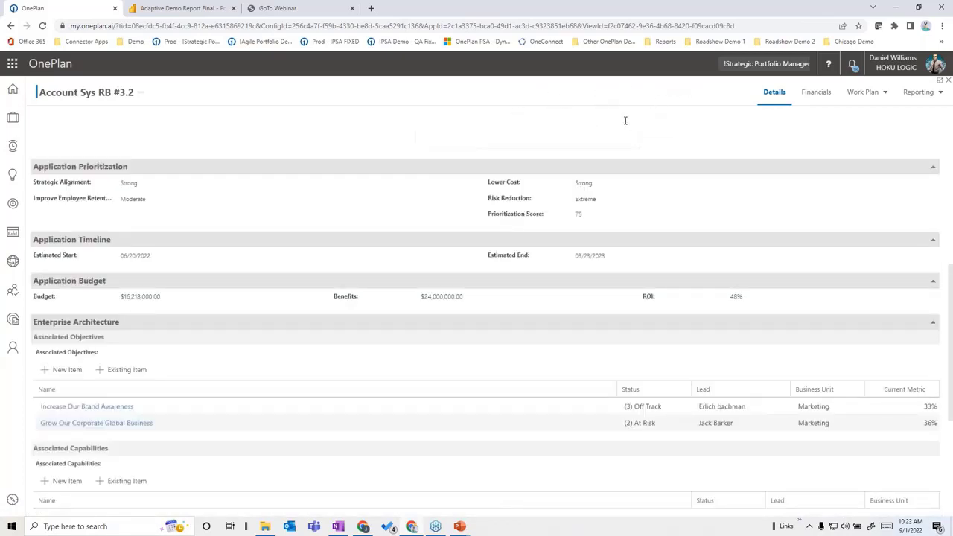
# Examine the Account Sys RB #3.2 details, from application information and description through prioritization, timeline and budget to associated objectives and initiatives
pyautogui.scroll(6, 452, 125)
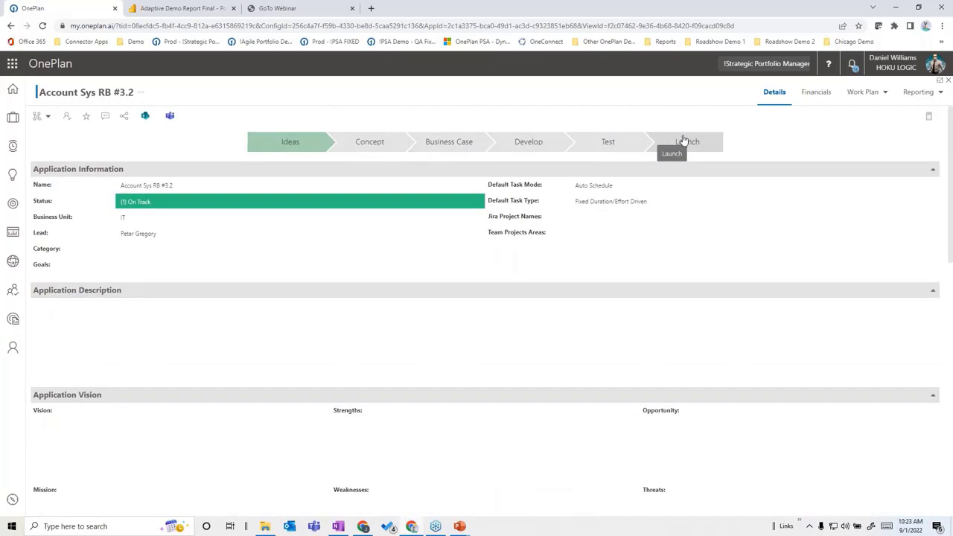
pyautogui.click(159, 328)
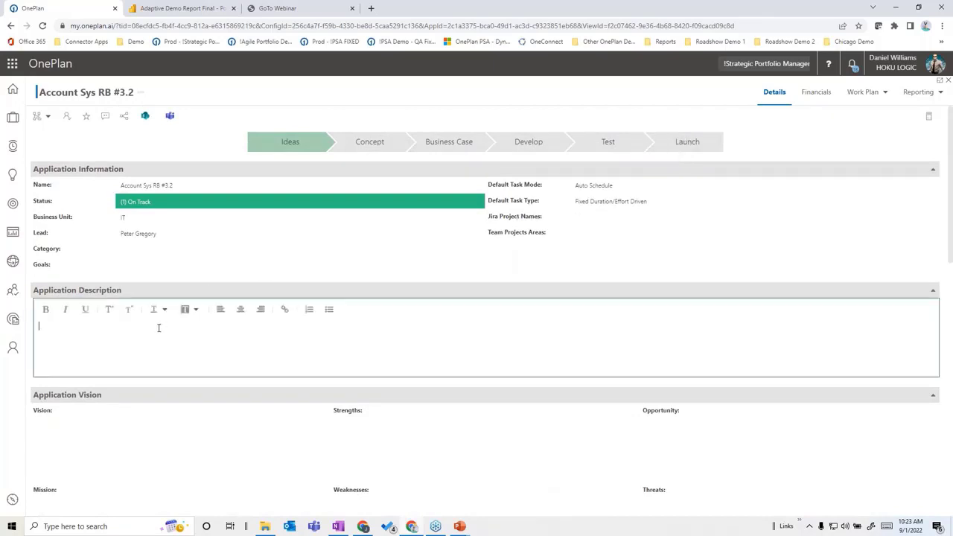
pyautogui.scroll(-4, 157, 327)
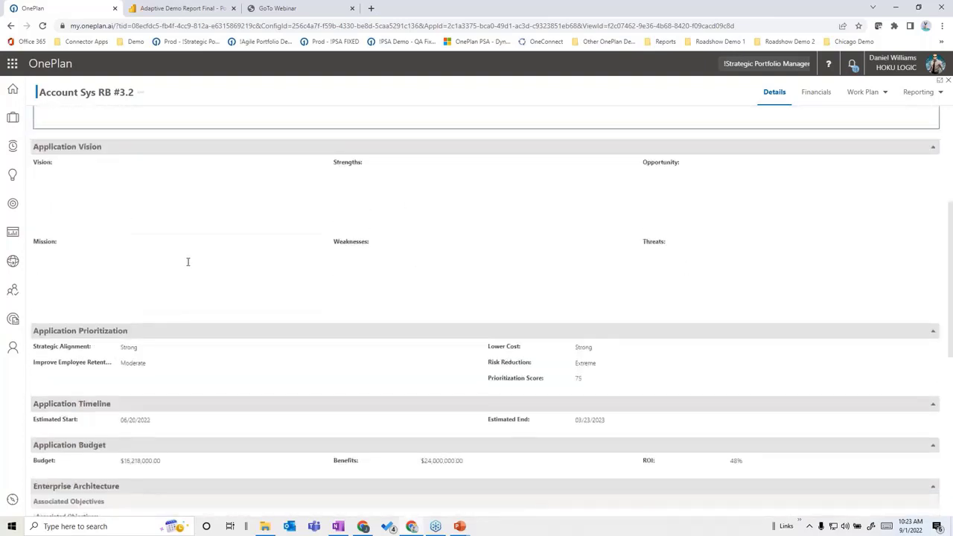
pyautogui.scroll(-2, 188, 262)
pyautogui.scroll(-1, 188, 266)
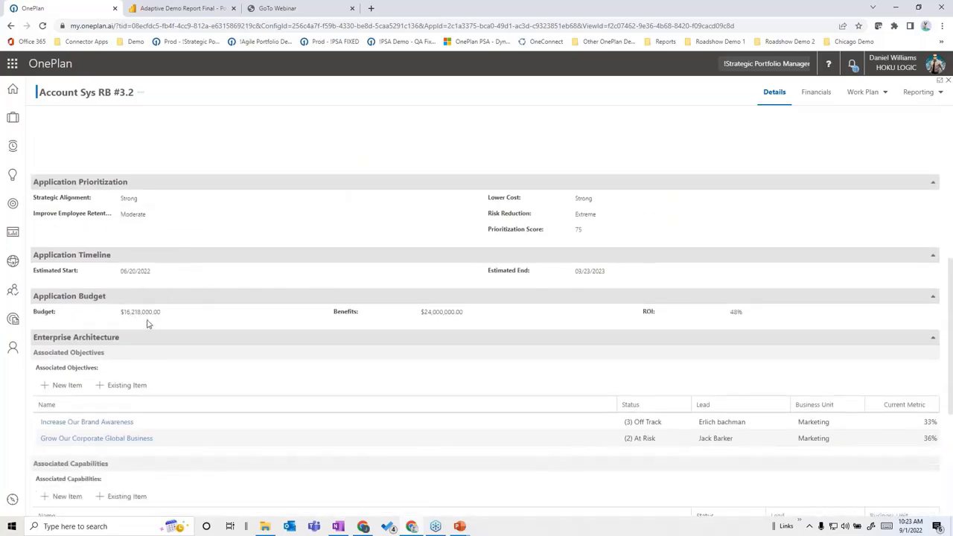
pyautogui.scroll(-3, 285, 330)
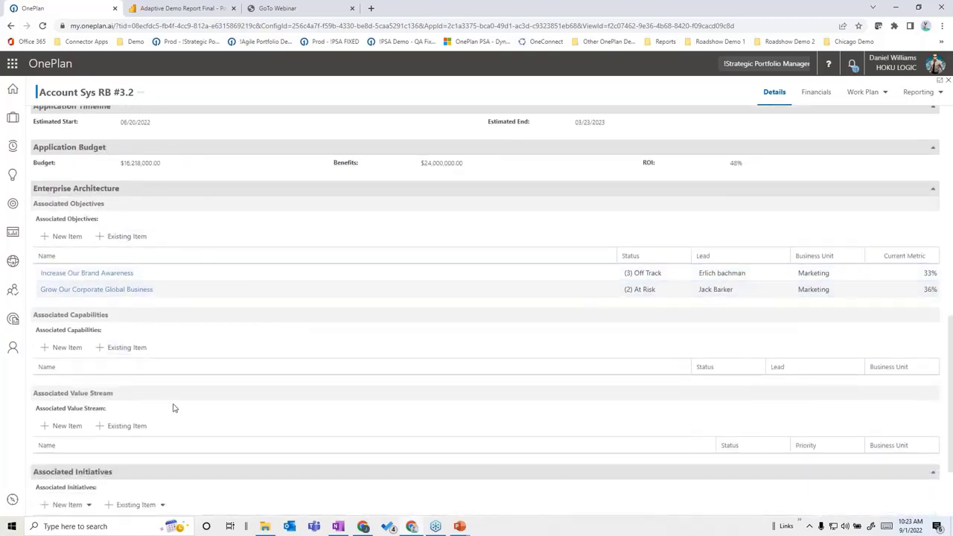
pyautogui.scroll(-2, 179, 415)
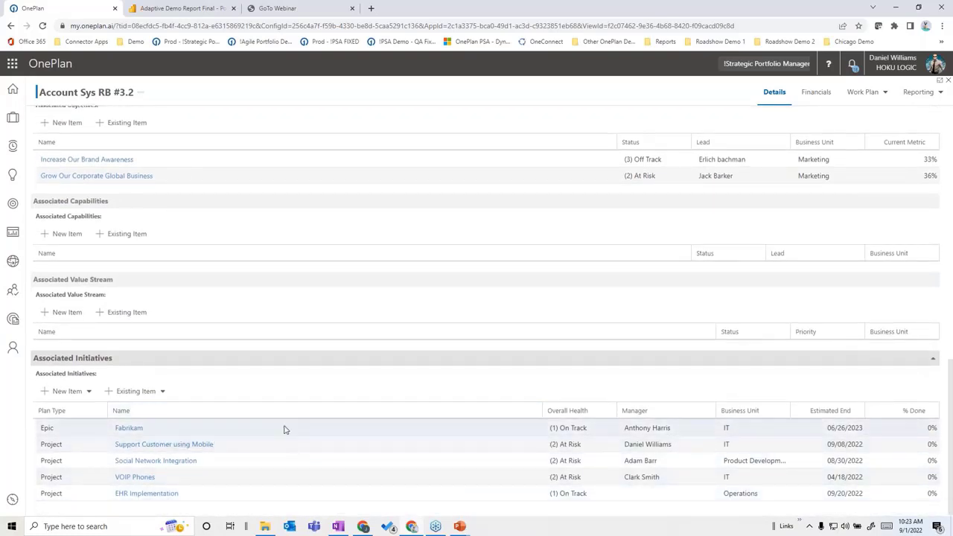
pyautogui.scroll(15, 305, 412)
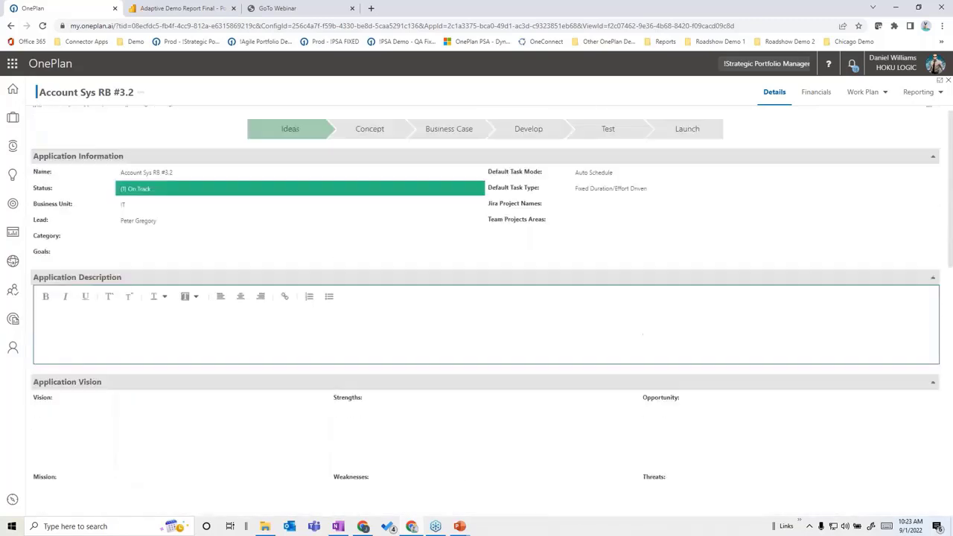
# Show the Account Sys RB #3.2 work plan as a list and expand the tasks of all releases
pyautogui.click(886, 95)
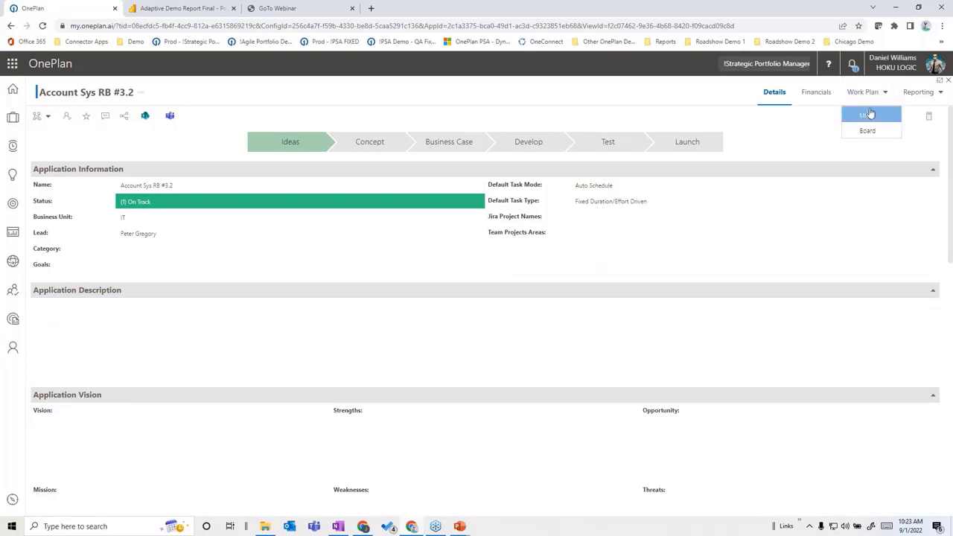
pyautogui.click(868, 118)
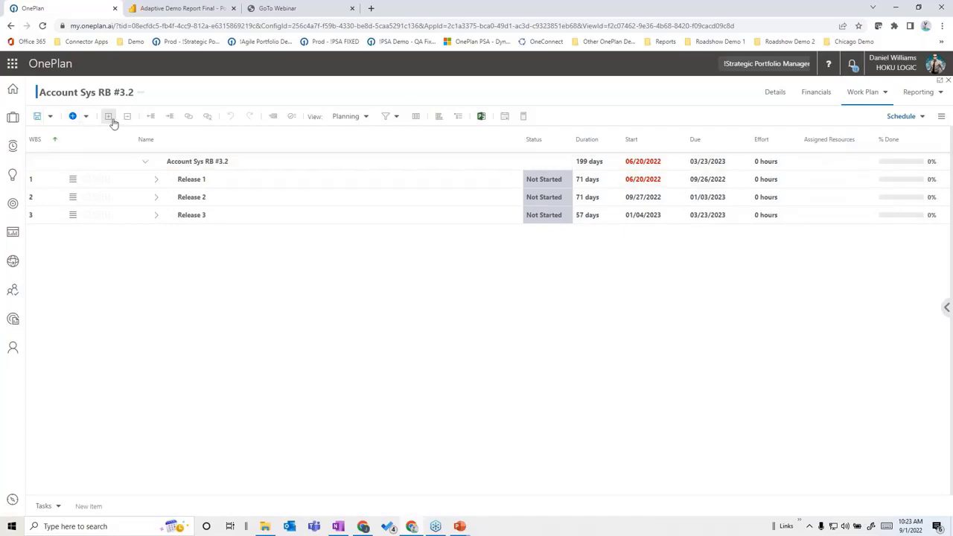
pyautogui.click(109, 117)
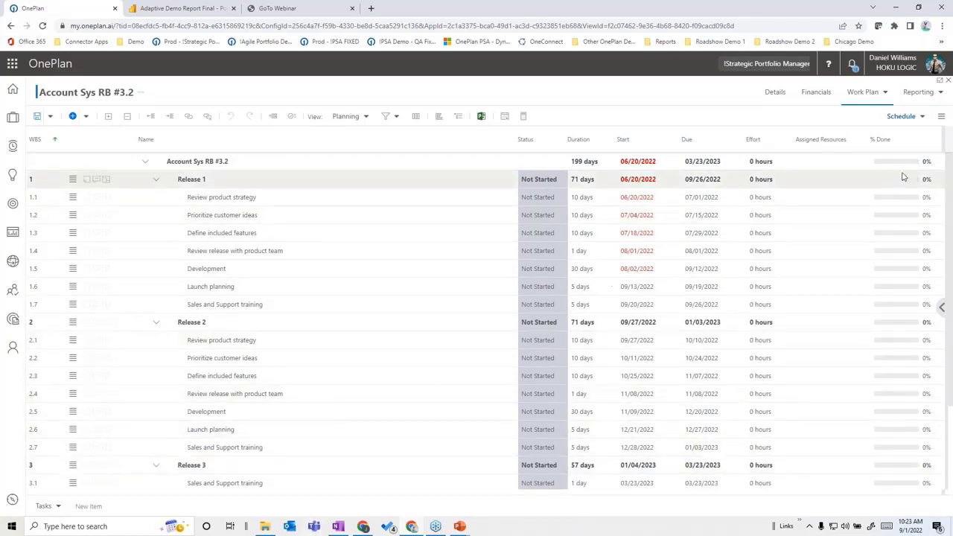
# View the application's Backlog with all features expanded to their user stories, and open its Financials
pyautogui.click(902, 116)
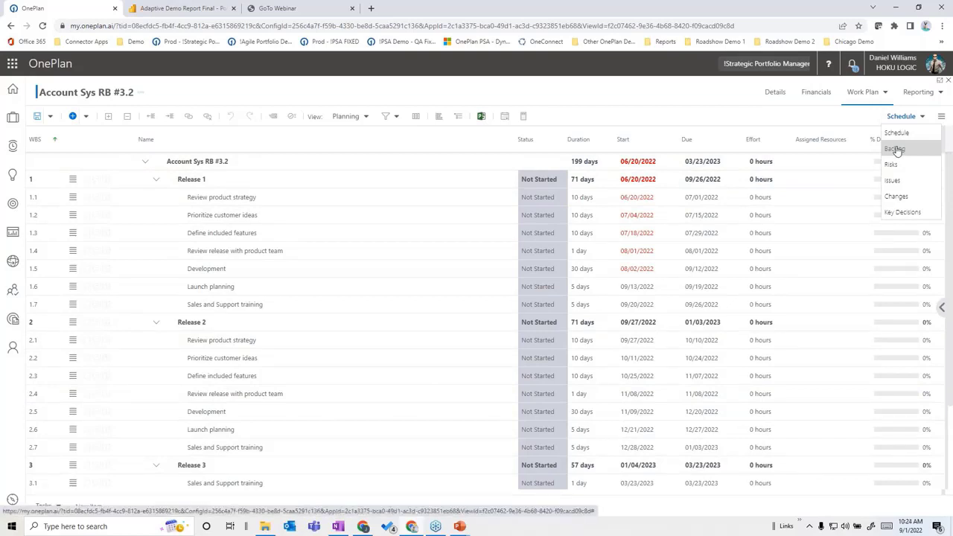
pyautogui.click(896, 150)
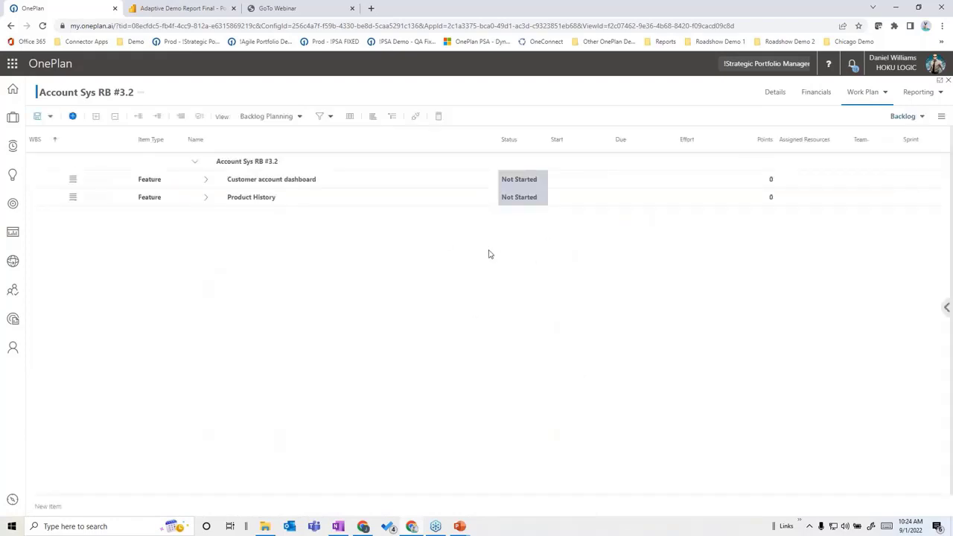
pyautogui.click(95, 116)
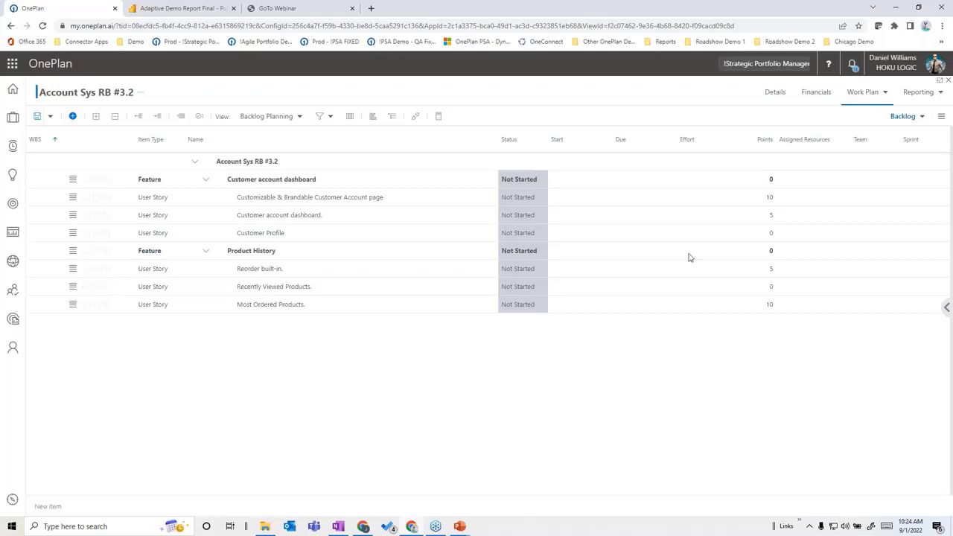
pyautogui.click(816, 95)
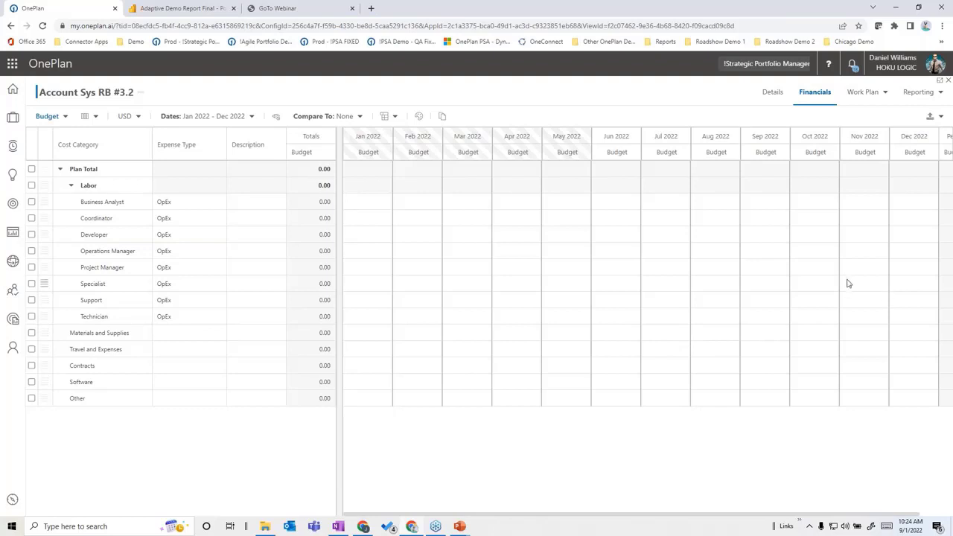
# Open the Support Customer using Mobile project from My Portfolio and review its business case, prioritization, schedule, financials and effort
pyautogui.click(11, 234)
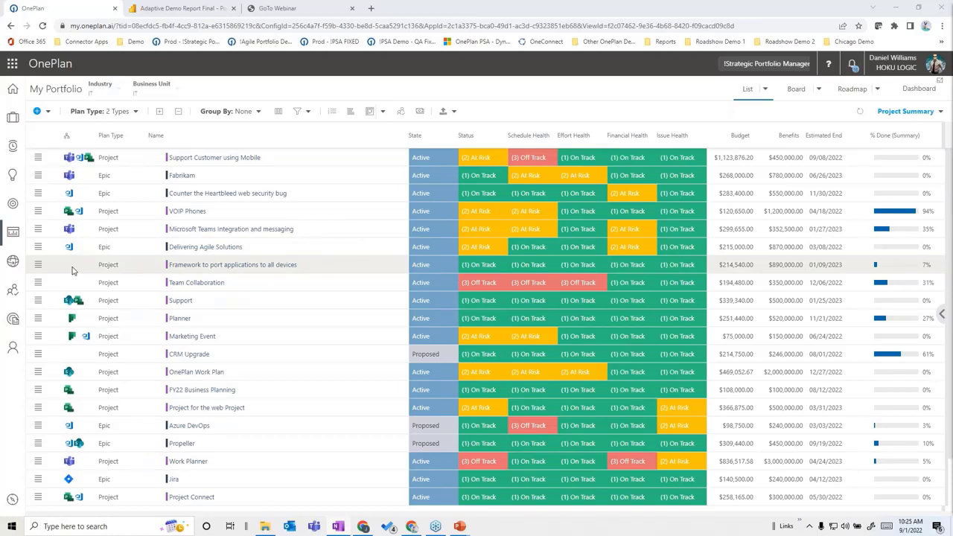
pyautogui.click(230, 163)
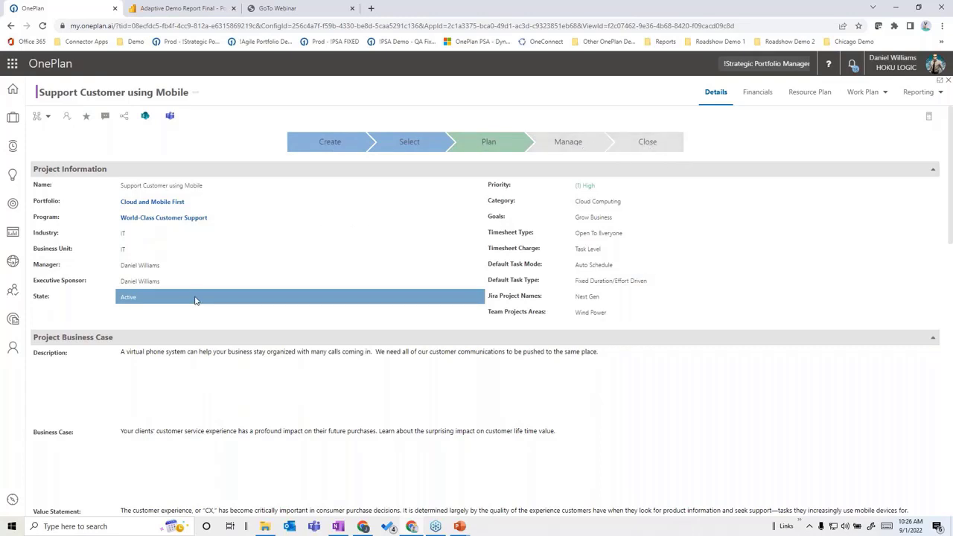
pyautogui.scroll(-2, 196, 300)
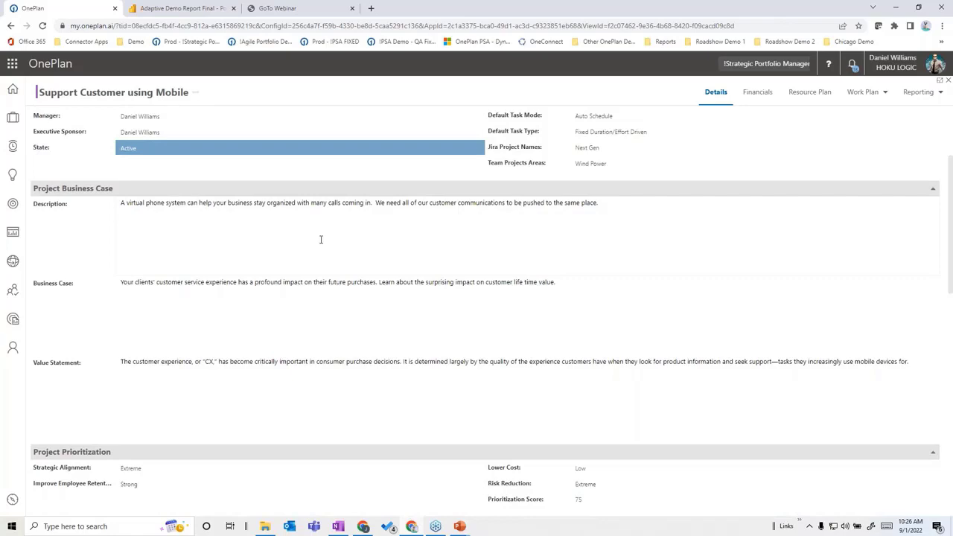
pyautogui.scroll(-3, 321, 239)
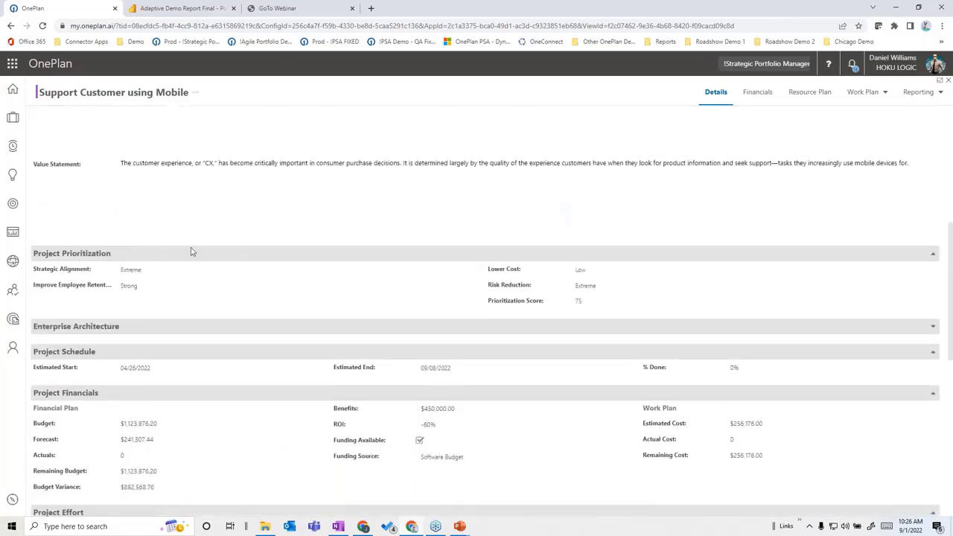
pyautogui.scroll(-1, 147, 429)
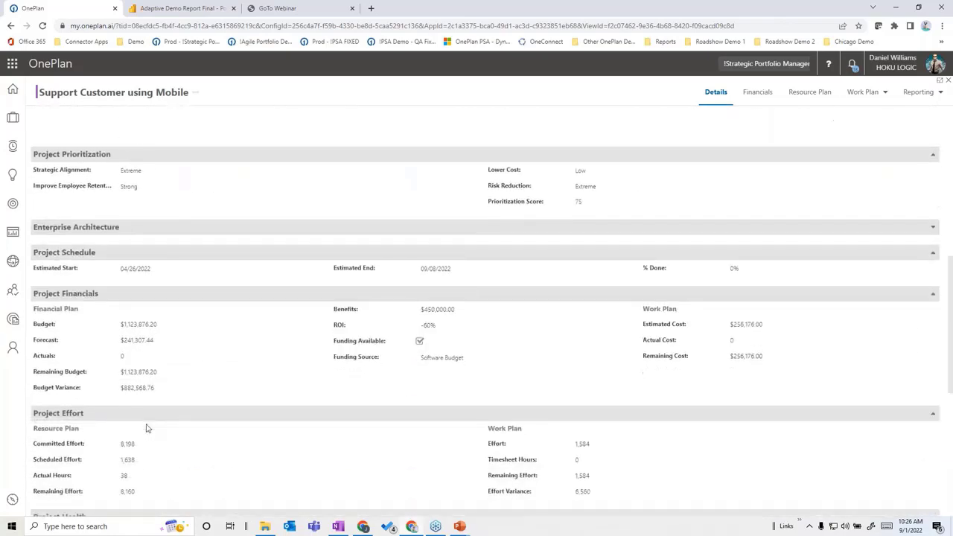
# Expand the project's Enterprise Architecture section and review its associated key results, applications, products and value stream
pyautogui.scroll(2, 147, 429)
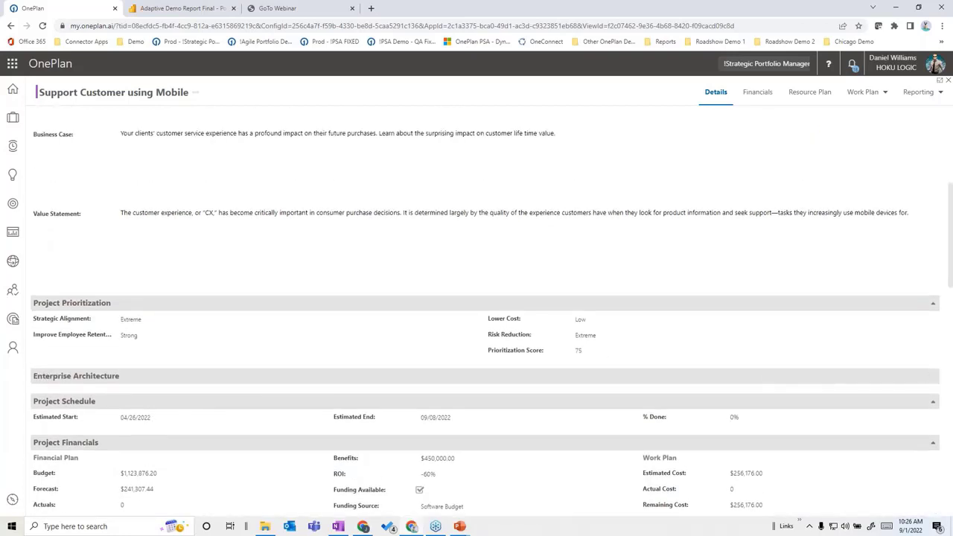
pyautogui.click(934, 378)
pyautogui.scroll(-2, 415, 286)
pyautogui.scroll(-1, 415, 286)
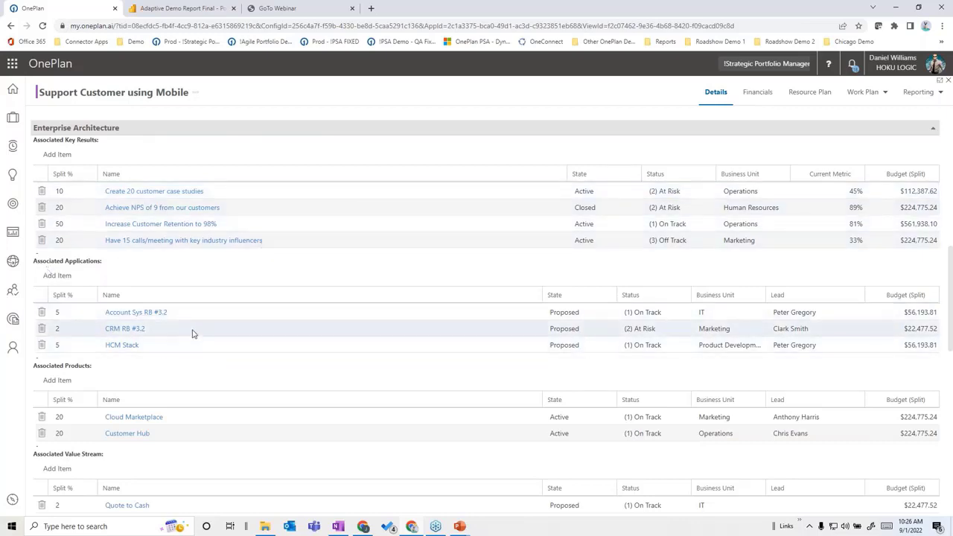
# Finish reviewing the project's architecture associations, open its schedule work plan, and expand all phases to their tasks
pyautogui.scroll(-2, 198, 328)
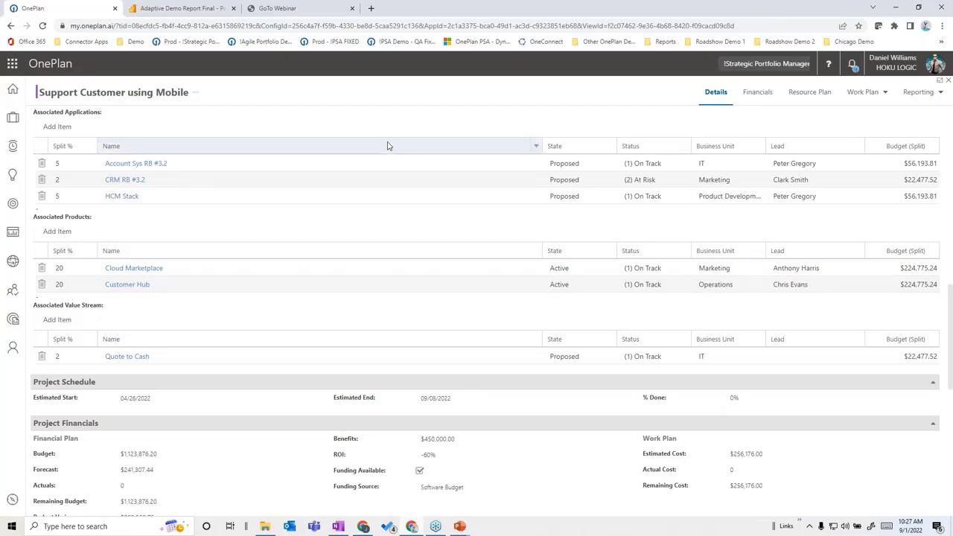
pyautogui.scroll(10, 396, 181)
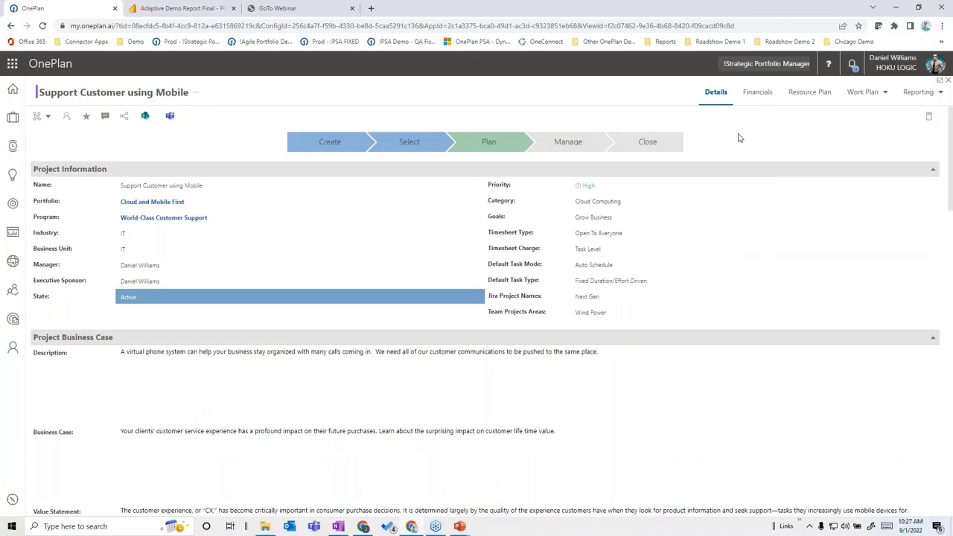
pyautogui.click(881, 95)
pyautogui.click(866, 118)
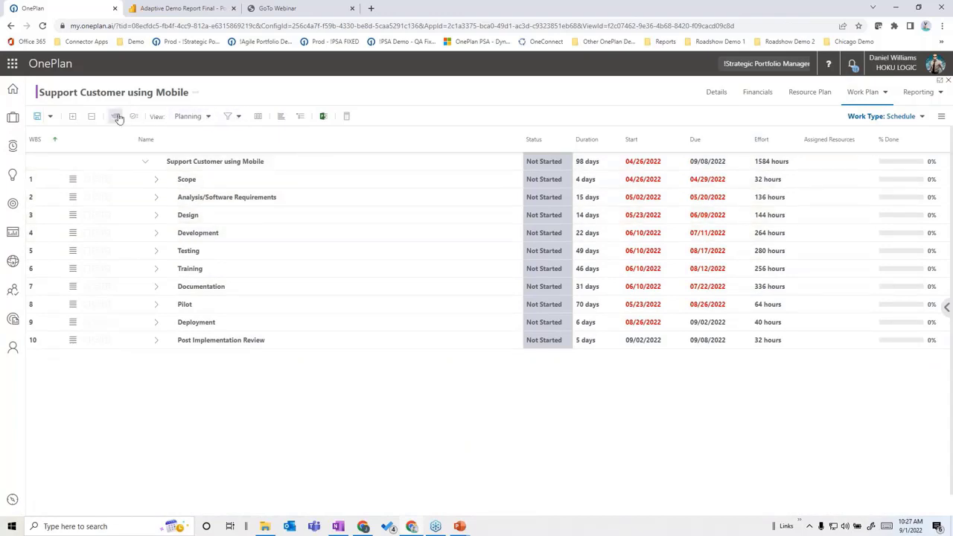
pyautogui.click(71, 118)
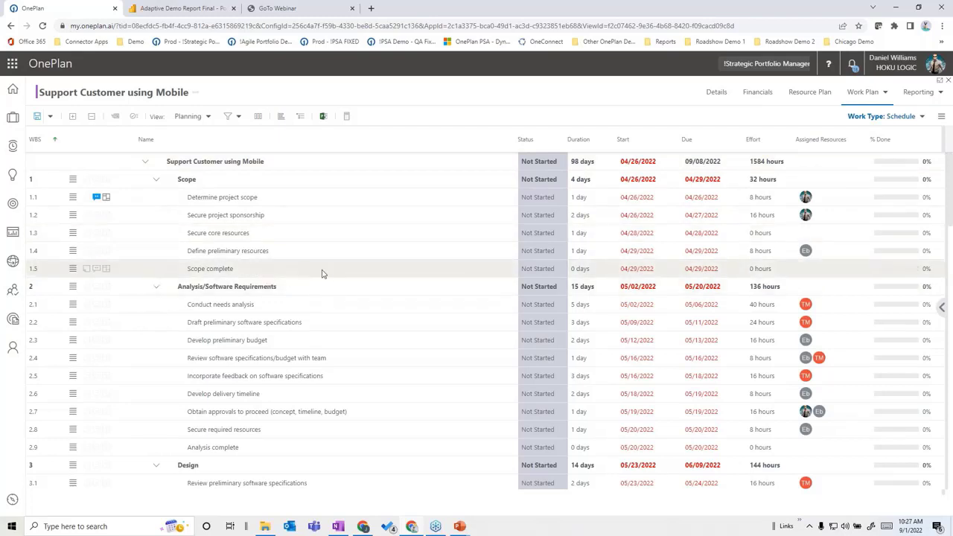
# View the schedule as a Gantt chart, return to the task list, and check the plan's connected Microsoft Project Professional system
pyautogui.click(280, 117)
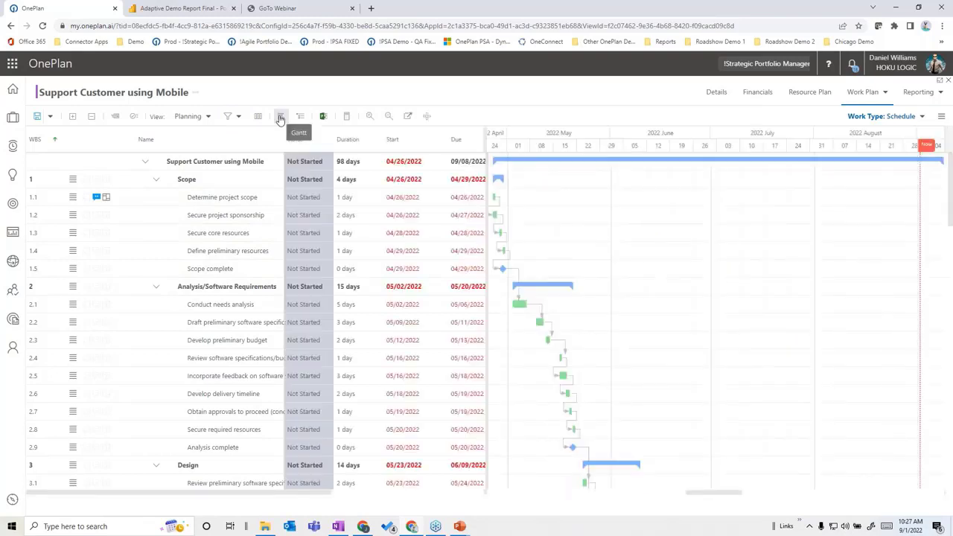
pyautogui.click(281, 117)
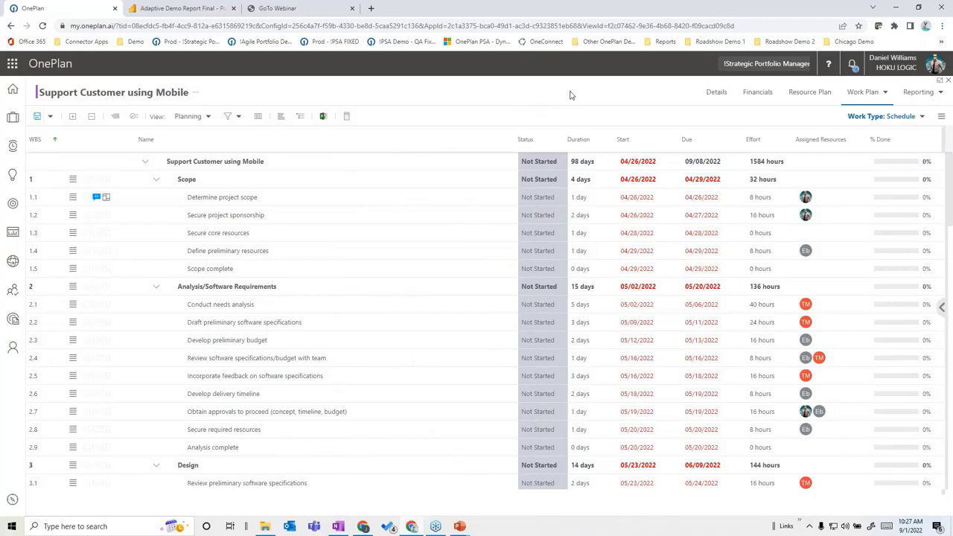
pyautogui.click(323, 118)
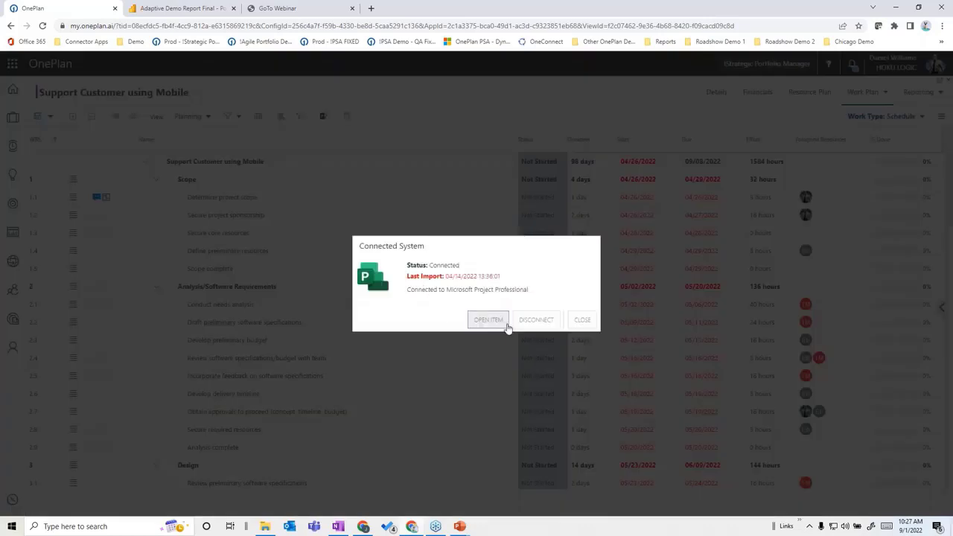
pyautogui.click(583, 320)
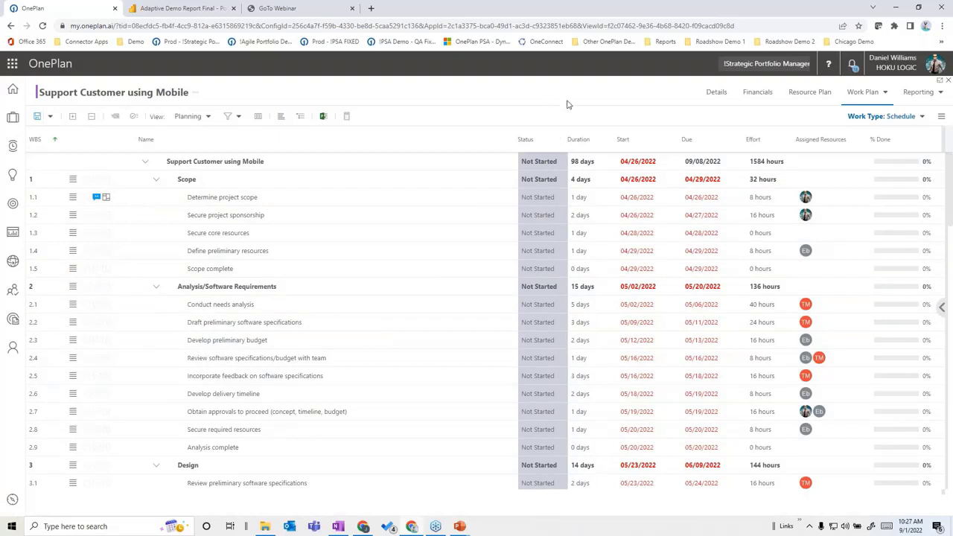
# Show the project's Backlog with all features expanded to user stories, and check its connected Azure DevOps system
pyautogui.click(905, 119)
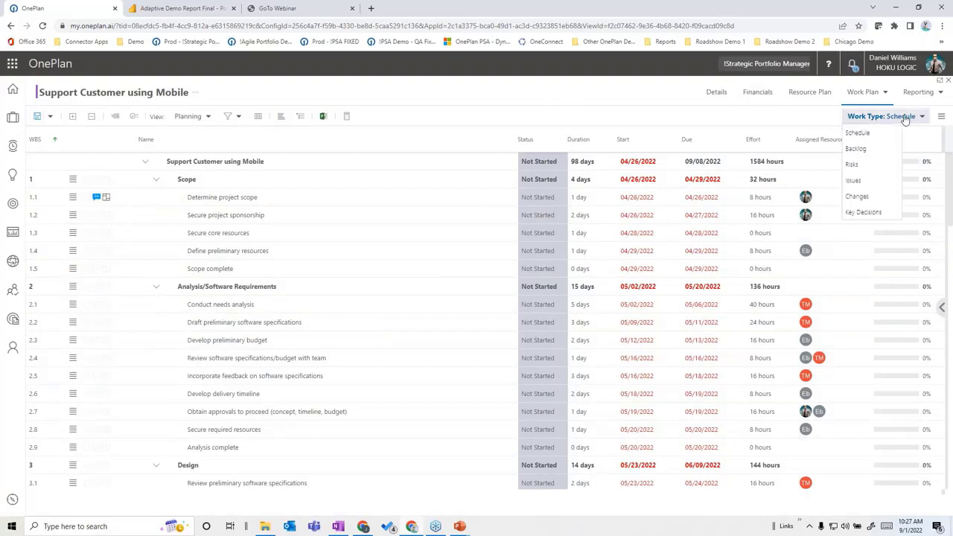
pyautogui.click(857, 149)
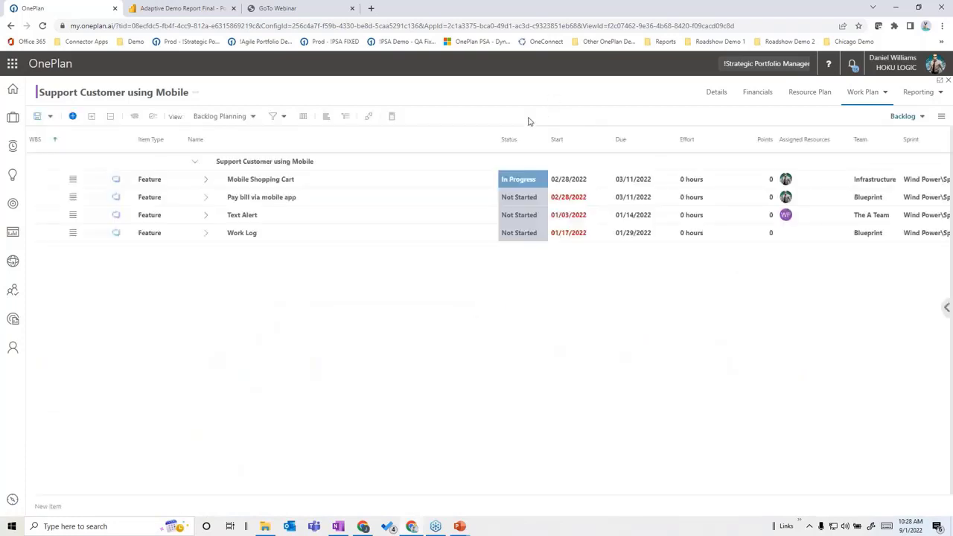
pyautogui.click(92, 118)
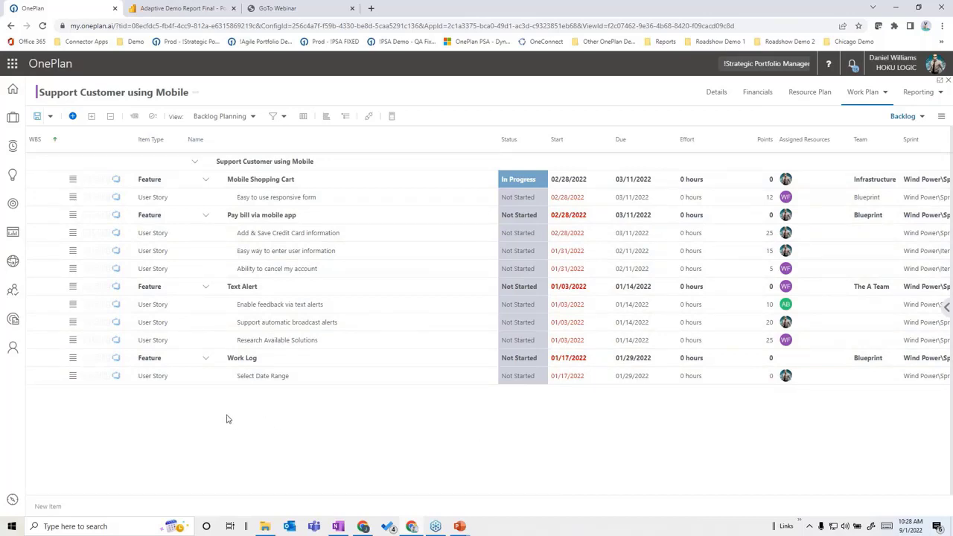
pyautogui.click(370, 117)
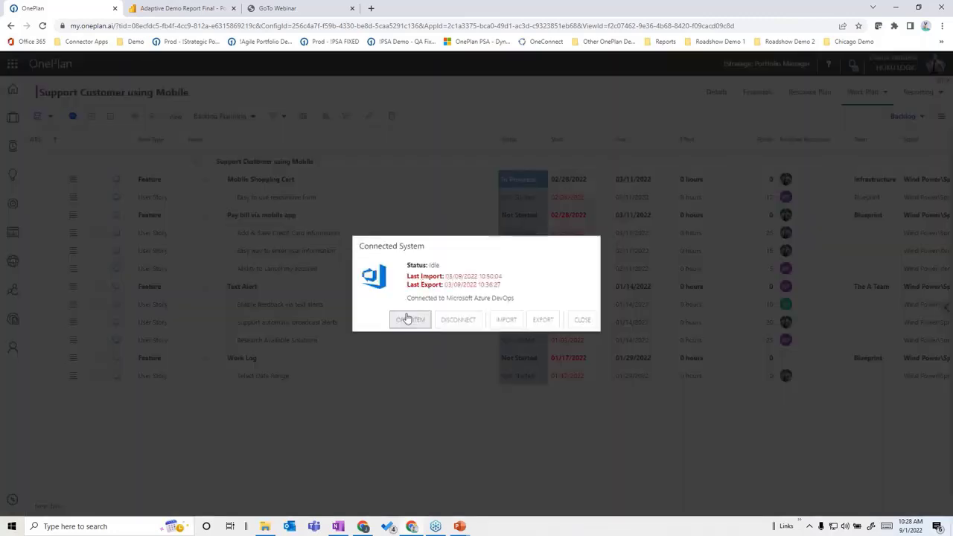
pyautogui.click(580, 321)
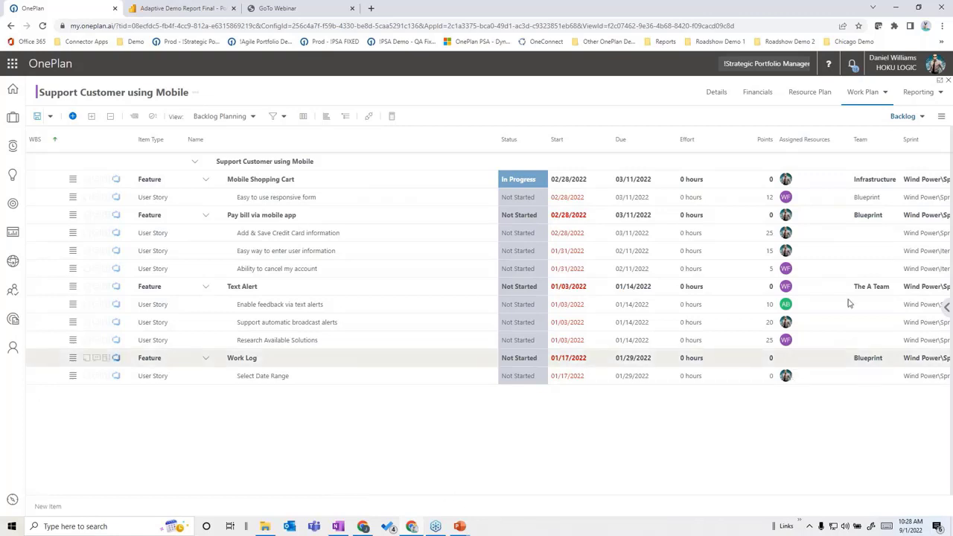
# Open the project's Resource Plan, select the named project manager below the generic Project Manager, and display the allocations in FTE
pyautogui.click(793, 92)
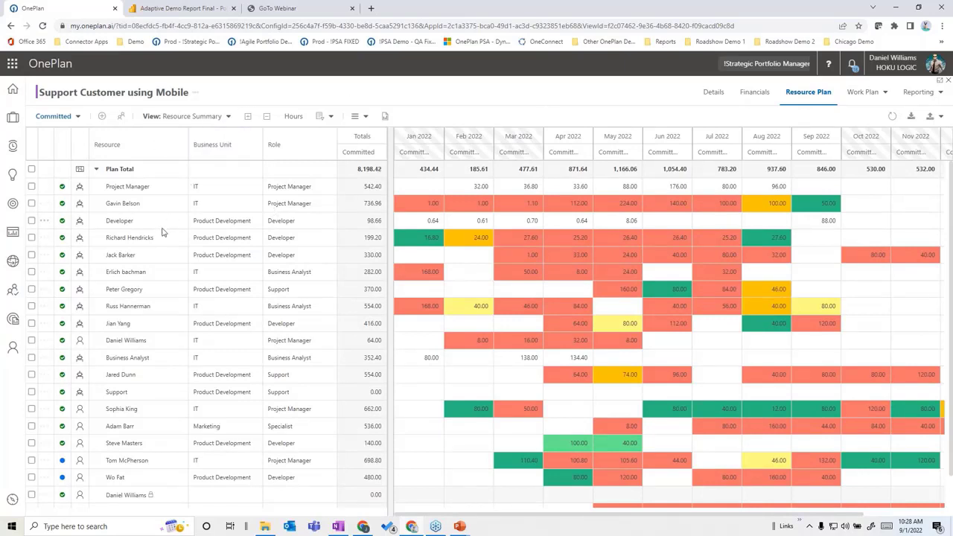
pyautogui.click(136, 189)
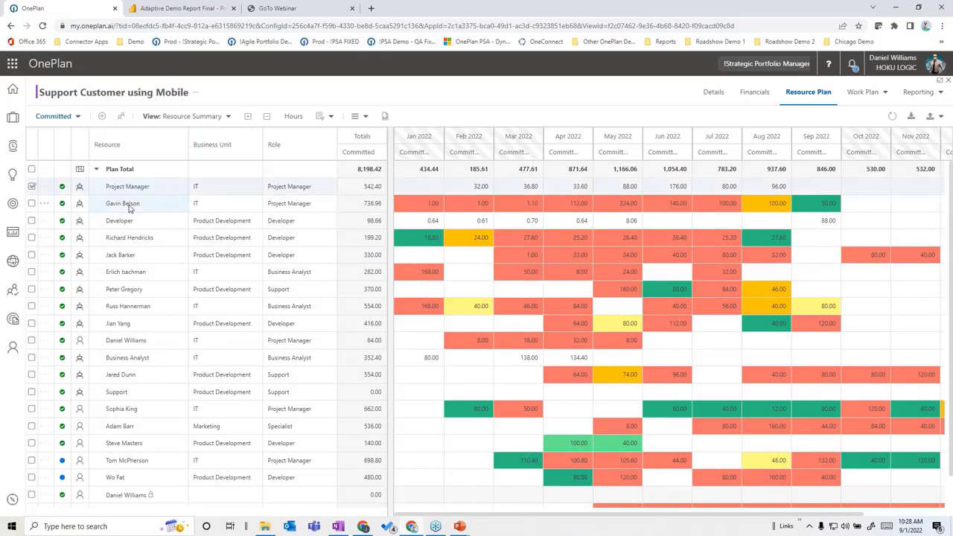
pyautogui.click(130, 208)
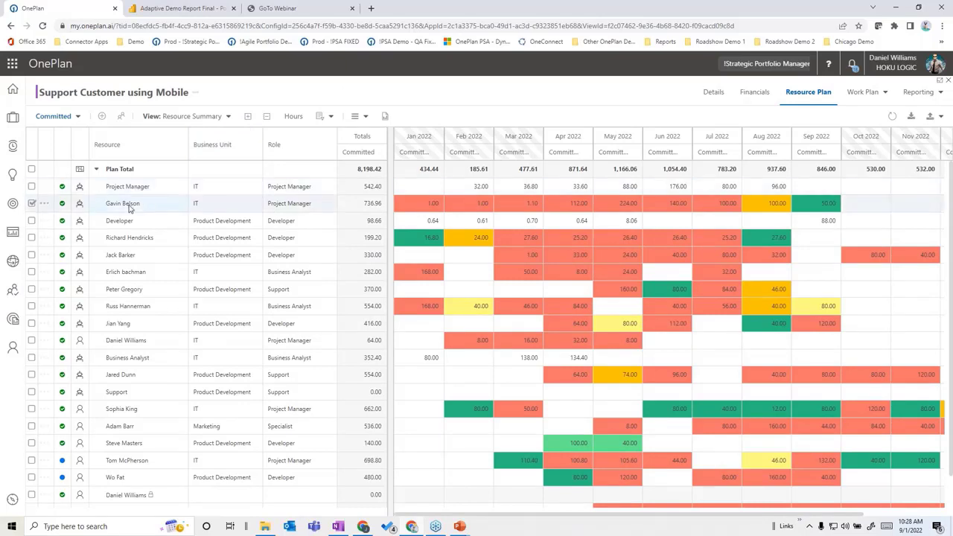
pyautogui.click(293, 117)
pyautogui.click(300, 167)
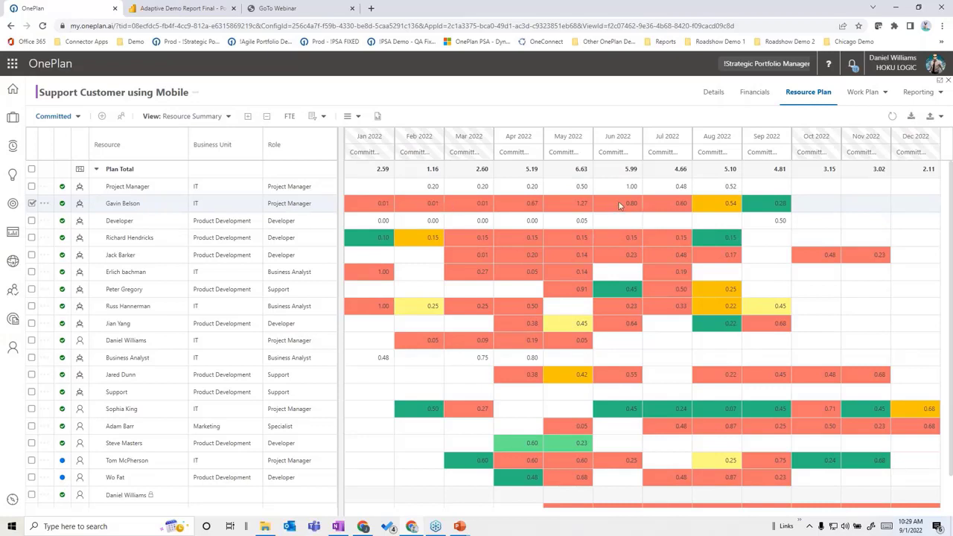
# Find the Best Match resources for the selected project manager
pyautogui.click(121, 121)
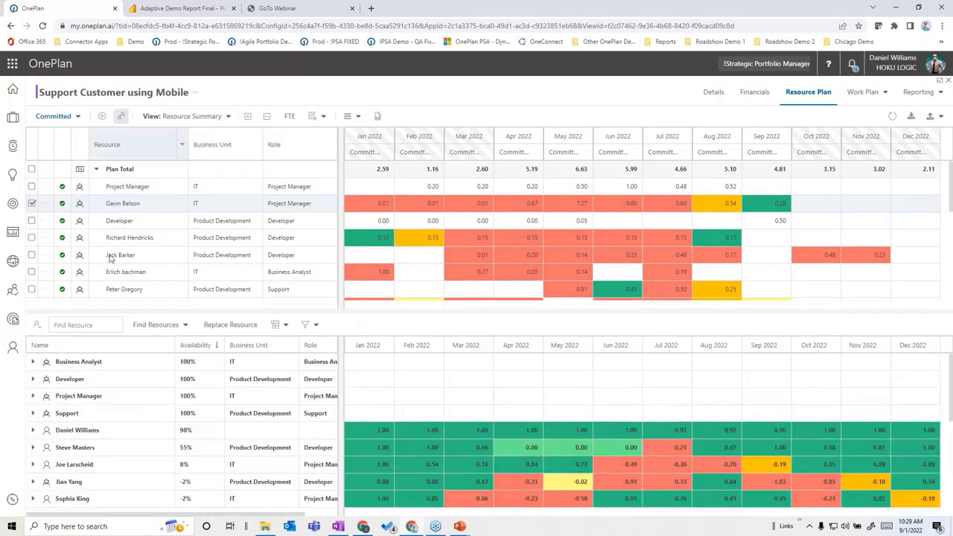
pyautogui.click(185, 324)
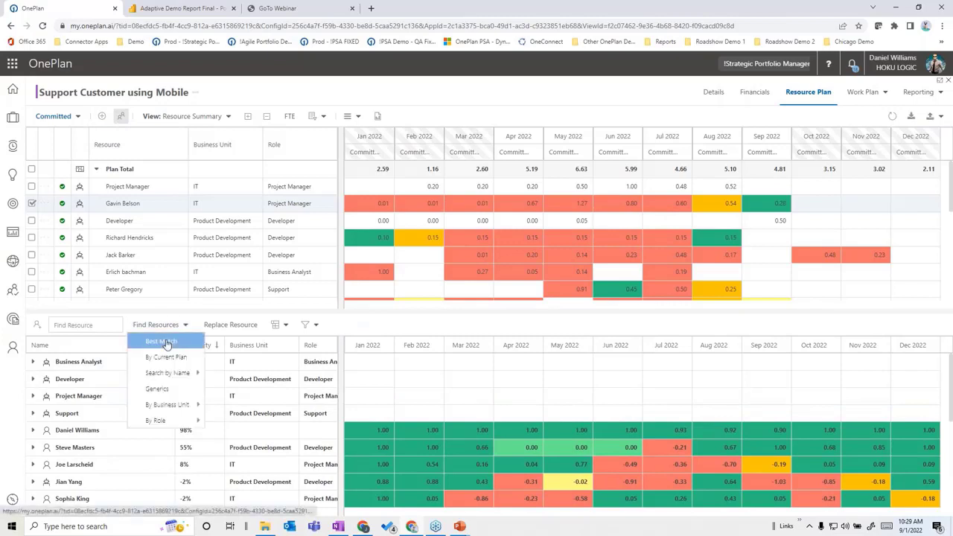
pyautogui.click(164, 341)
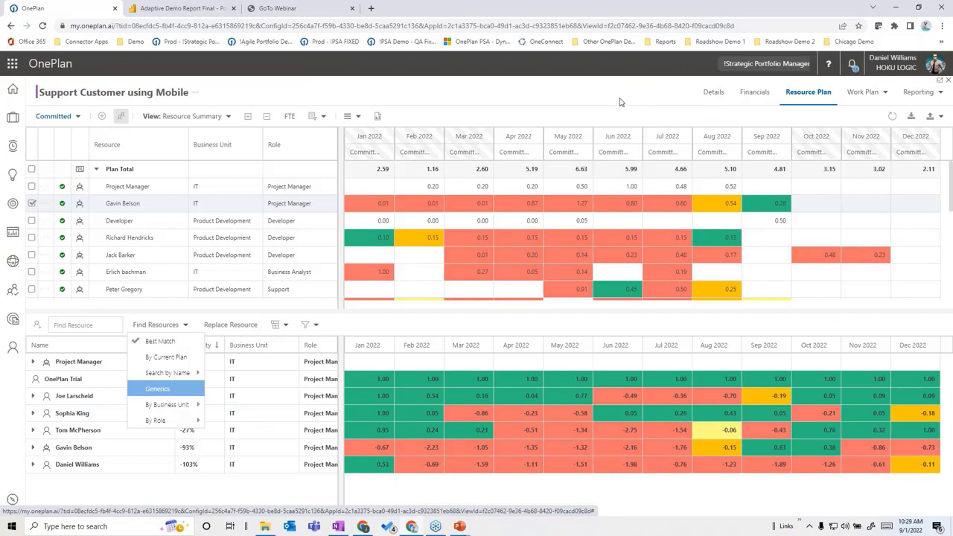
# Open the project's Financials to review budget against forecast by cost category, and return to My Portfolio
pyautogui.click(755, 95)
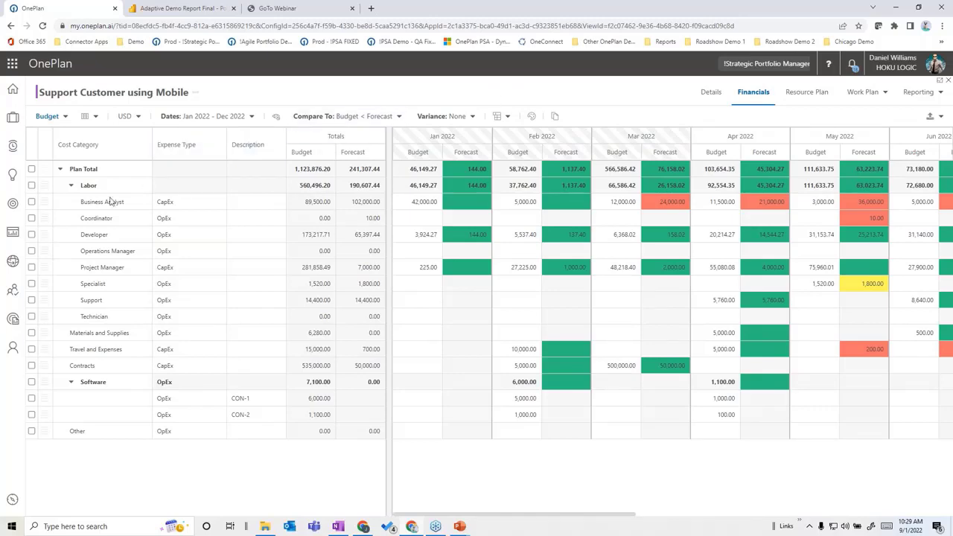
pyautogui.click(12, 235)
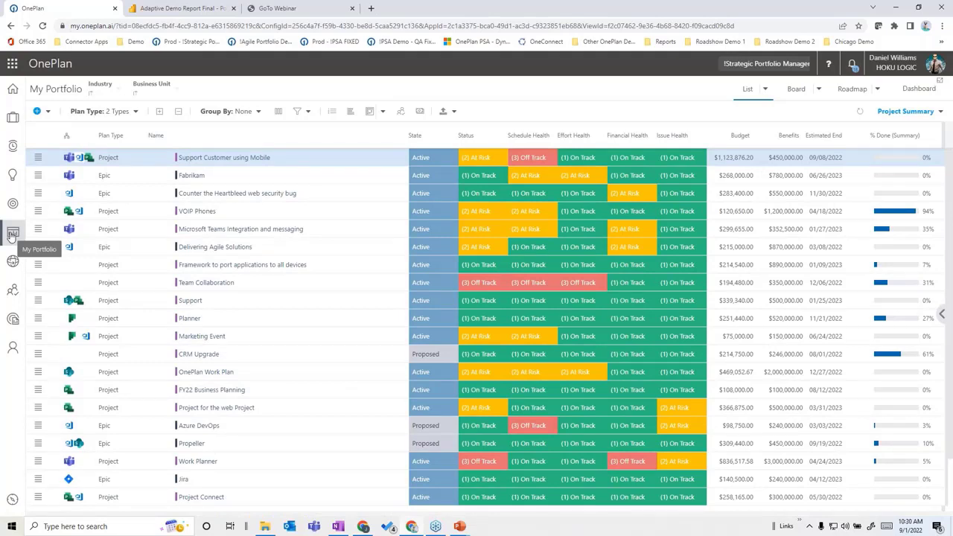
# Open the portfolio-wide Resource Plan, expand Product Development, and review the first named developer's hours by project before collapsing them
pyautogui.click(12, 295)
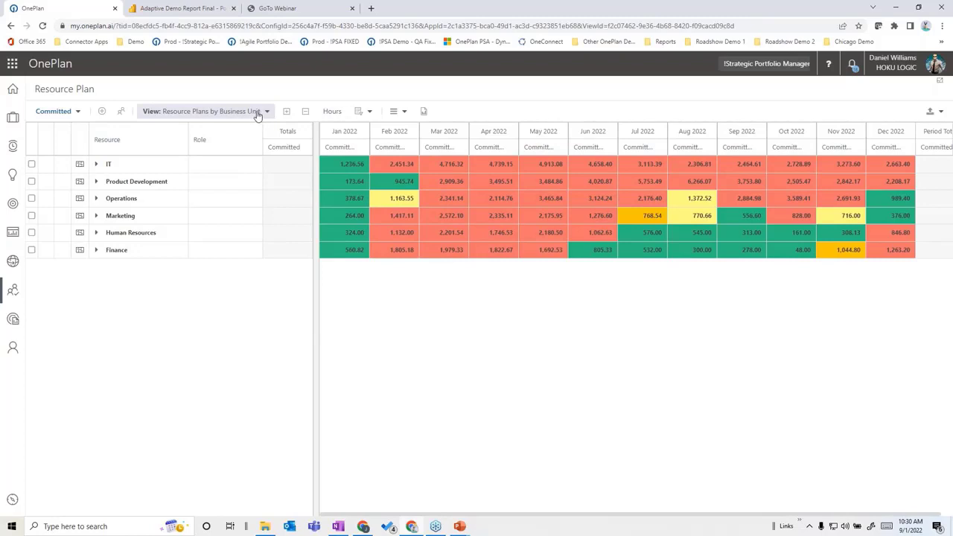
pyautogui.click(96, 184)
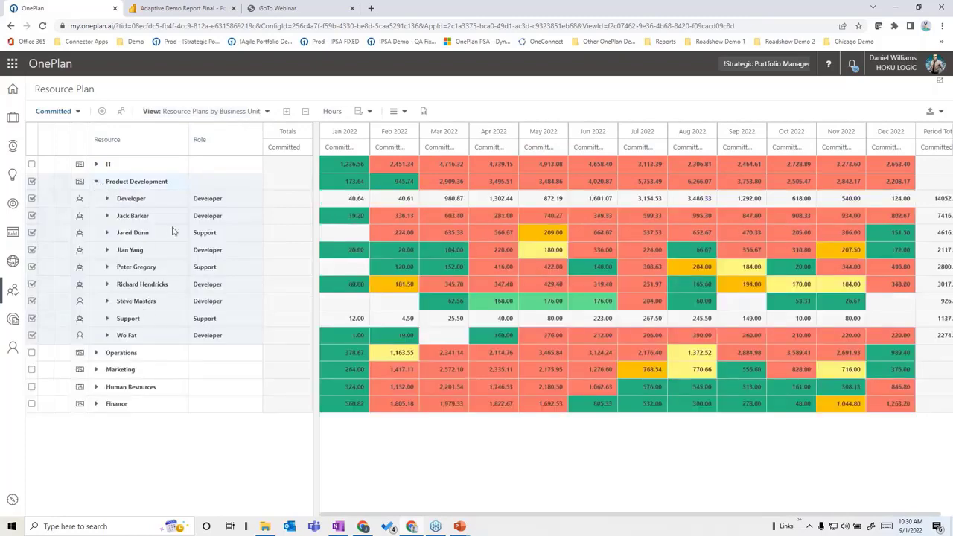
pyautogui.click(108, 216)
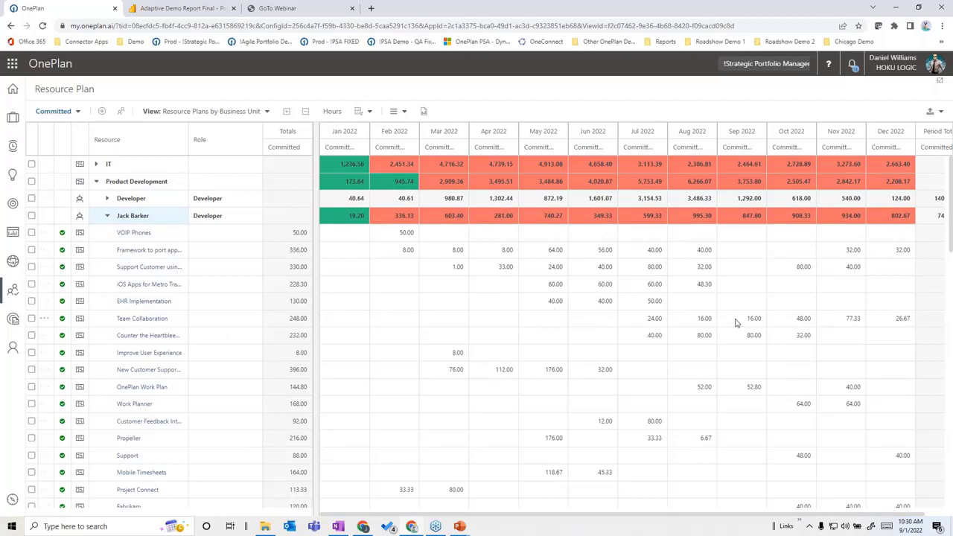
pyautogui.click(107, 217)
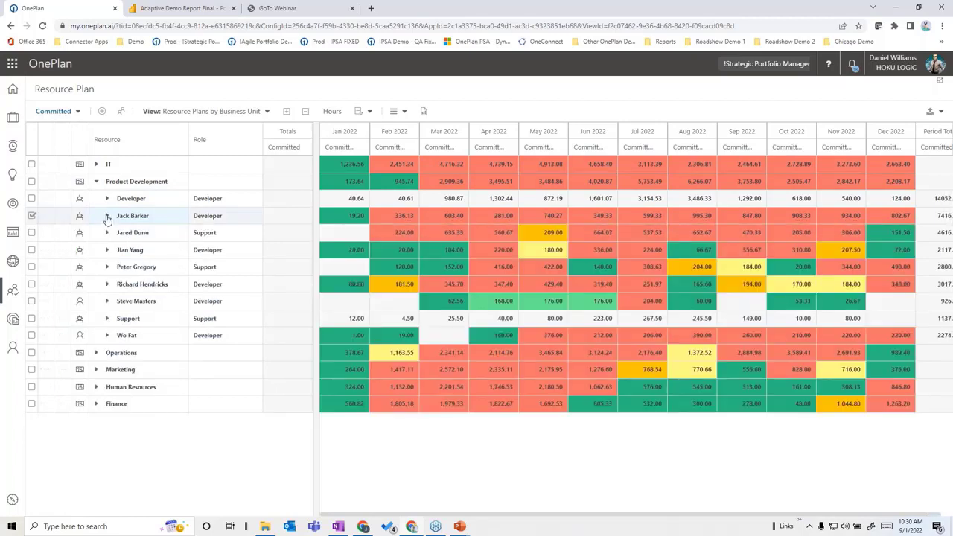
# Try to find Best Match resources for the selected developer in the portfolio-wide Resource Plan
pyautogui.click(121, 114)
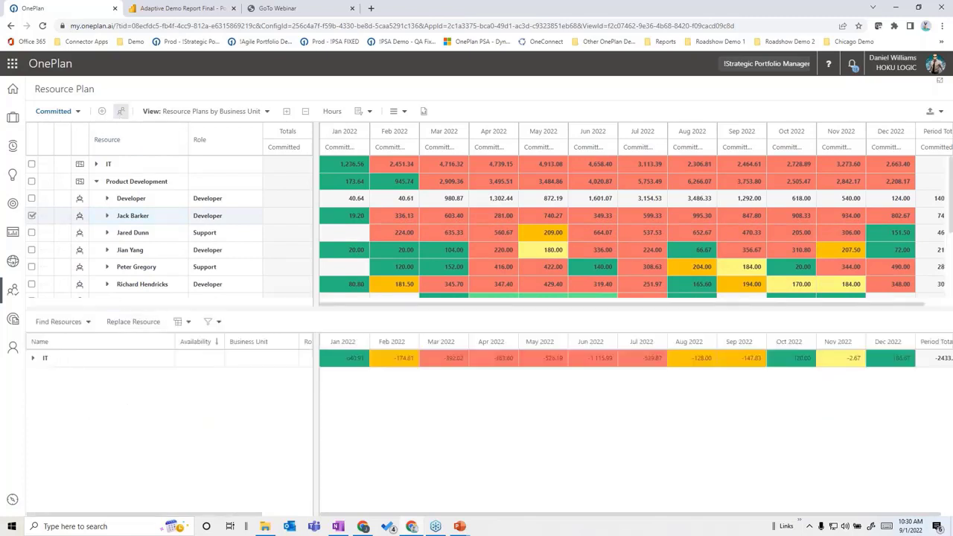
pyautogui.click(79, 322)
pyautogui.click(74, 341)
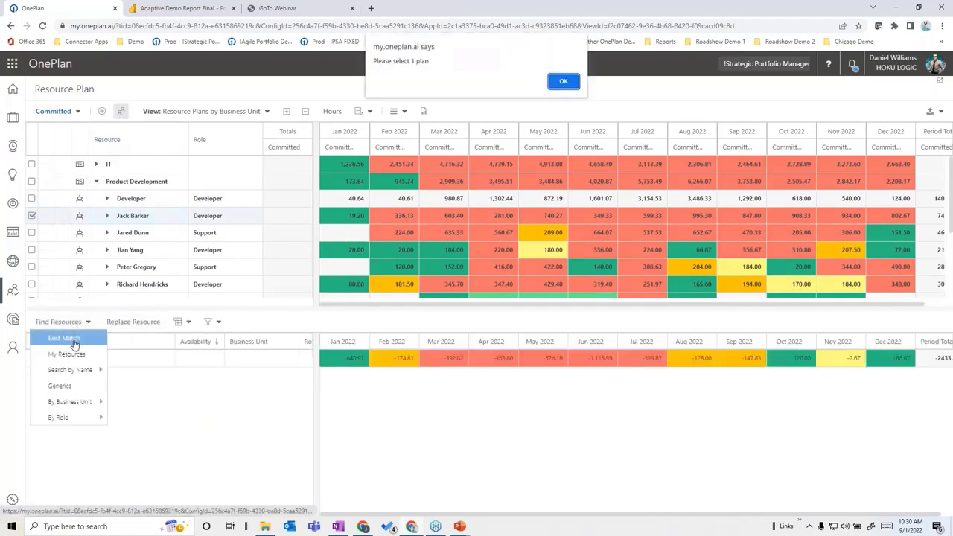
pyautogui.click(555, 81)
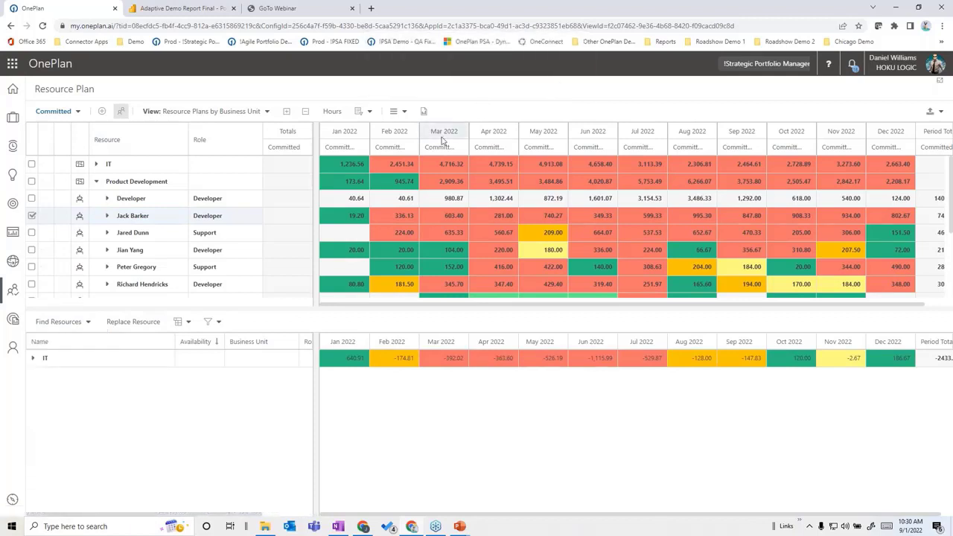
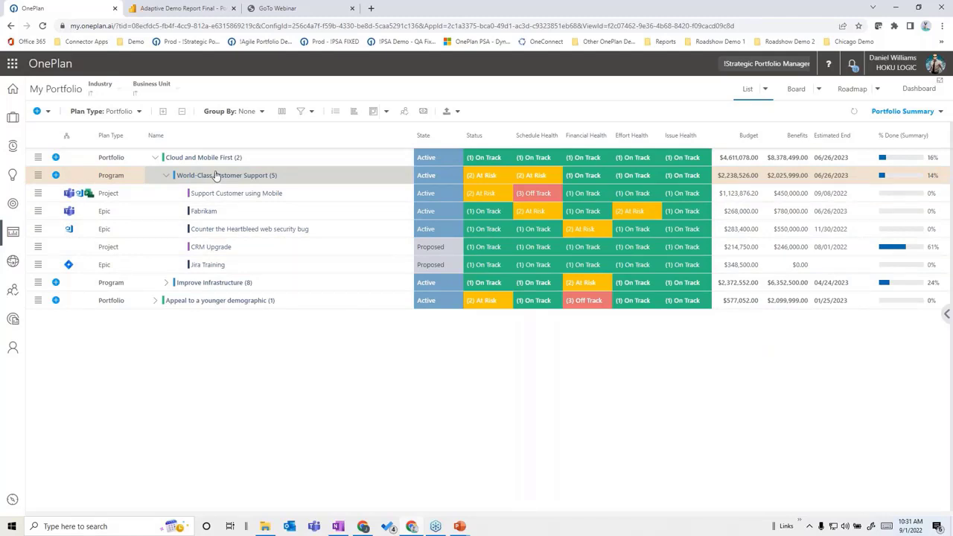
# Switch the portfolio list to the Project Prioritization /Apps and Key Result view and widen the associated applications and key results columns
pyautogui.click(881, 113)
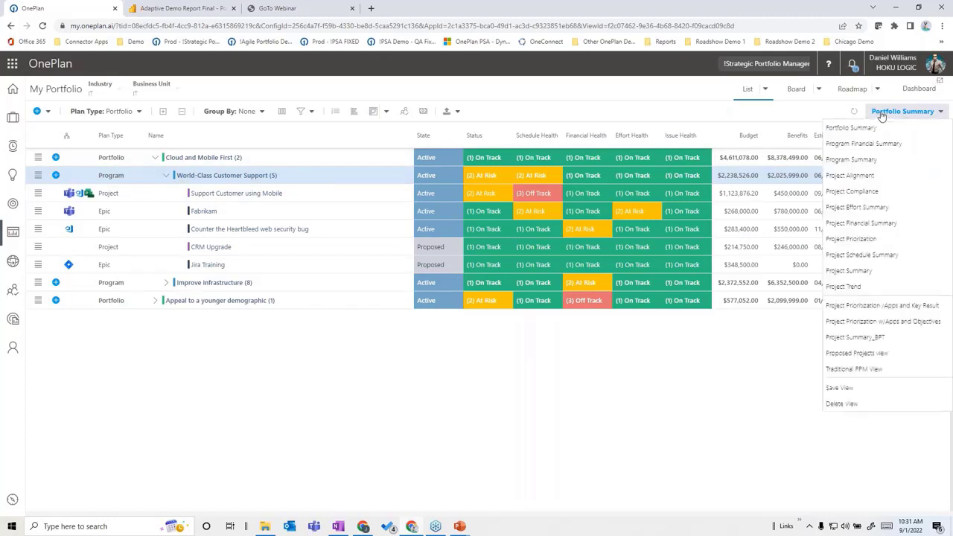
pyautogui.click(839, 308)
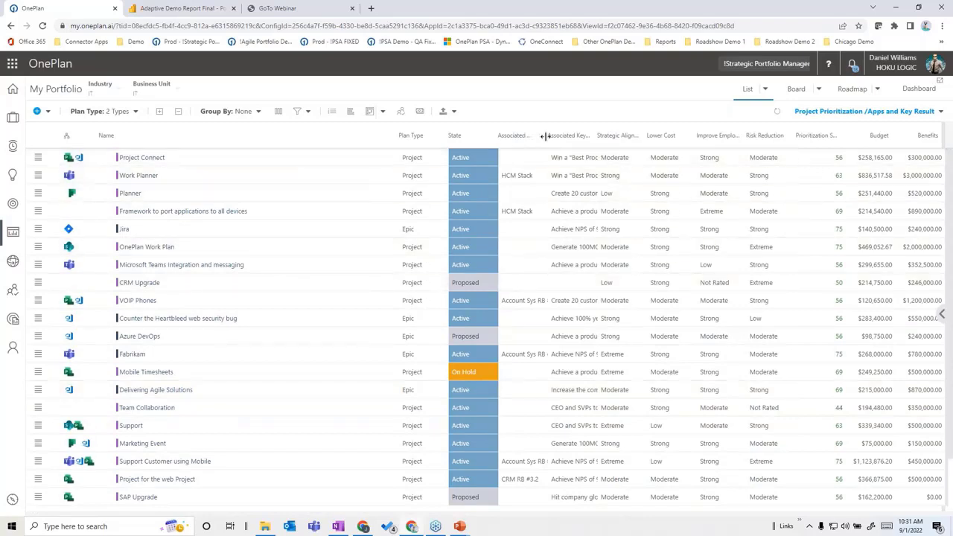
pyautogui.moveTo(549, 136); pyautogui.dragTo(653, 142)
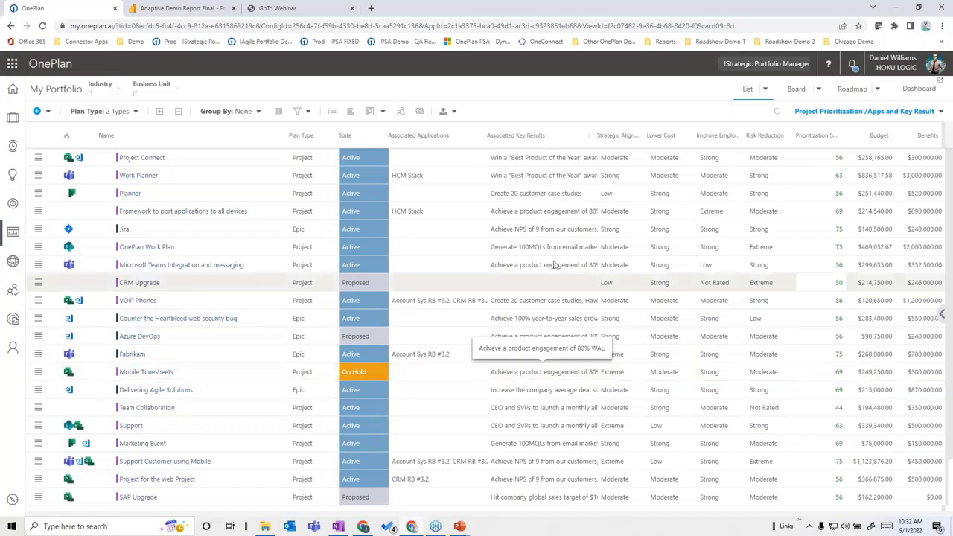
# Filter the portfolio list by the associated key results Achieve NPS of 9 from our customers and Achieve 100% year-to-year sales growth
pyautogui.click(308, 111)
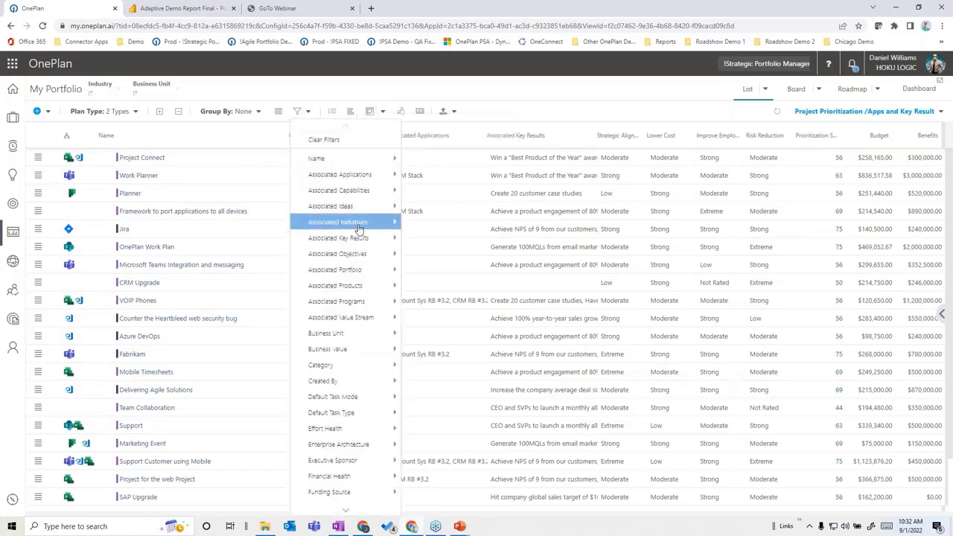
pyautogui.moveTo(362, 238)
pyautogui.click(426, 238)
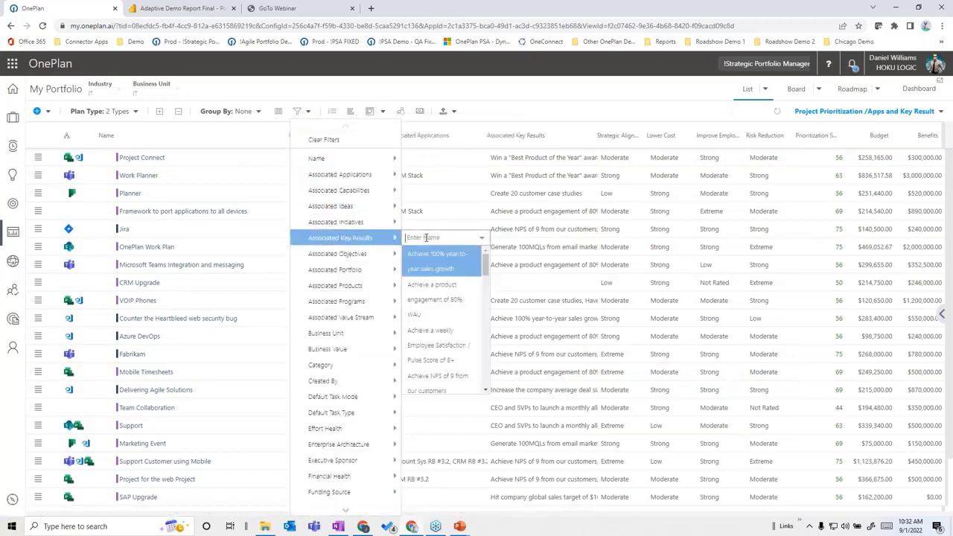
pyautogui.press('Down')
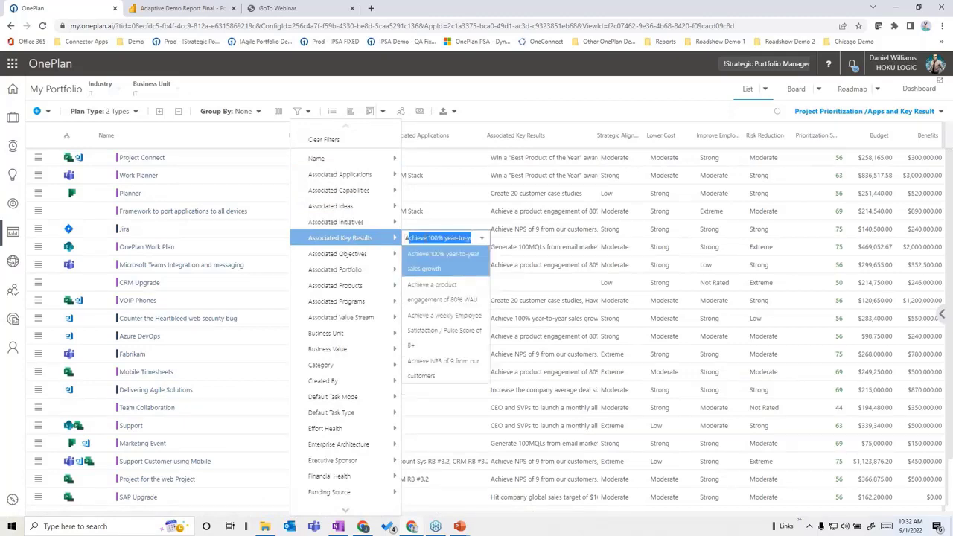
pyautogui.click(438, 367)
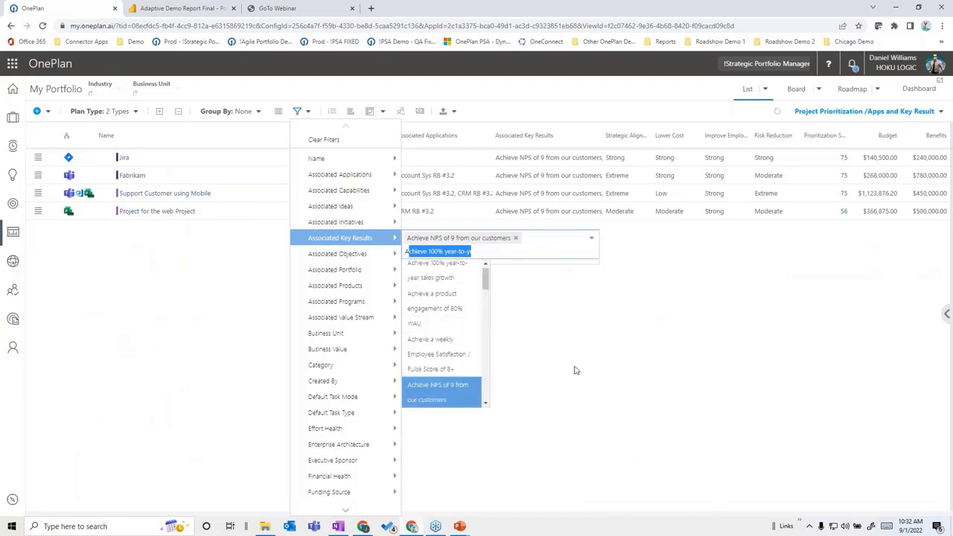
pyautogui.click(609, 368)
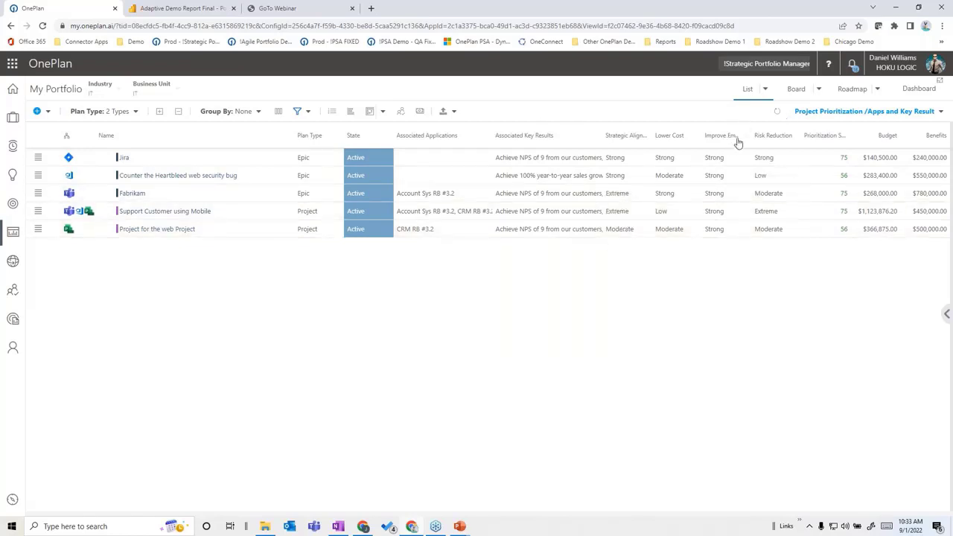
# Switch the portfolio list to the Project Prioritization view and model its monthly budget against the 2022 target
pyautogui.click(765, 90)
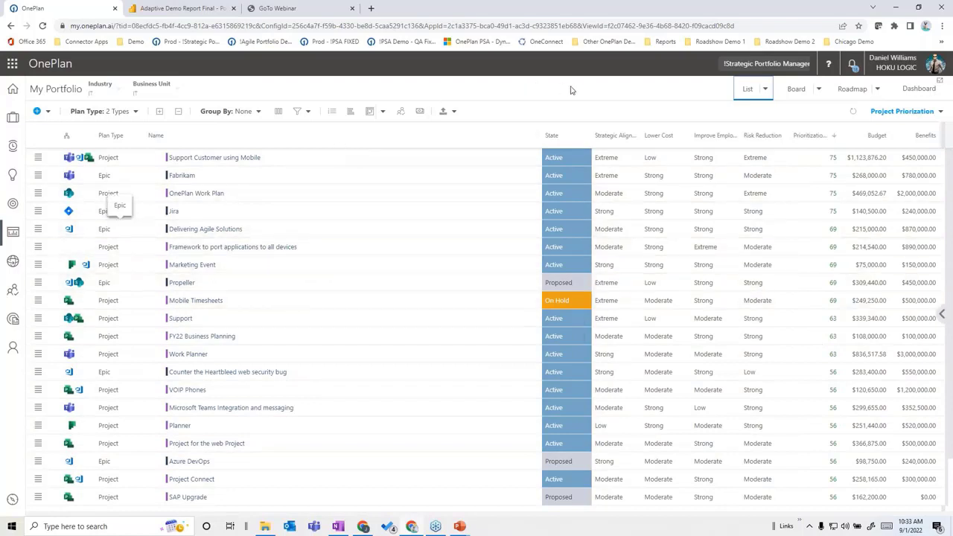
pyautogui.click(420, 114)
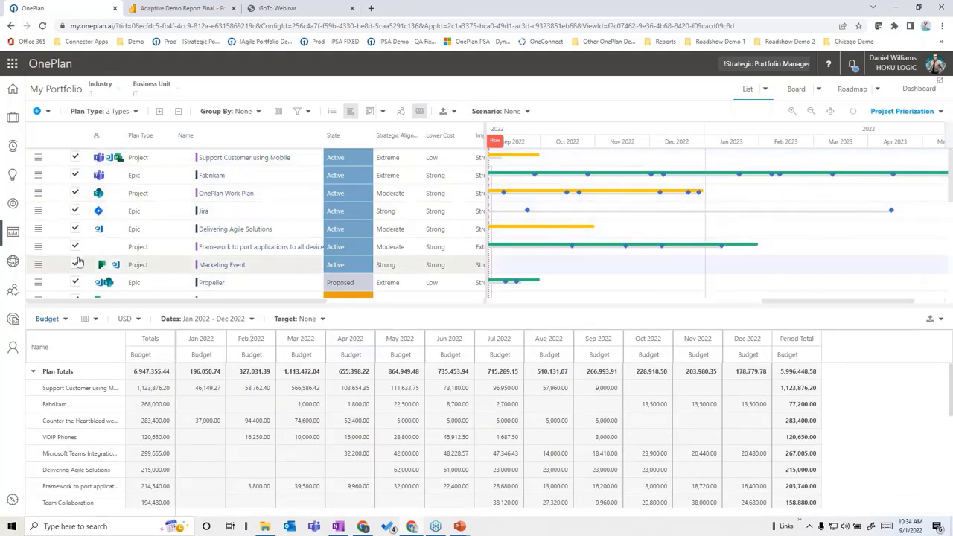
pyautogui.click(309, 321)
pyautogui.click(302, 350)
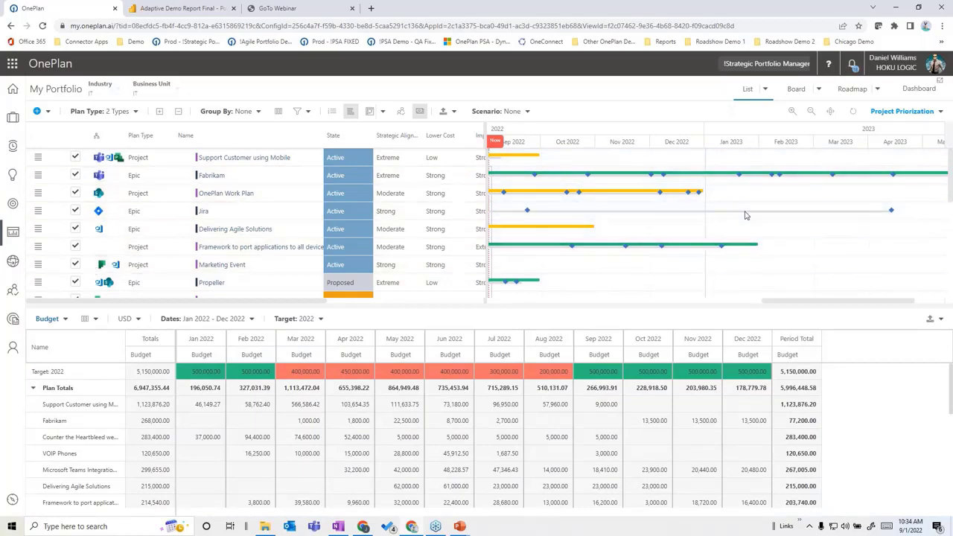
# Exclude Propeller, Mobile Timesheets and Azure DevOps from the plans counted in the budget model
pyautogui.scroll(-2, 742, 214)
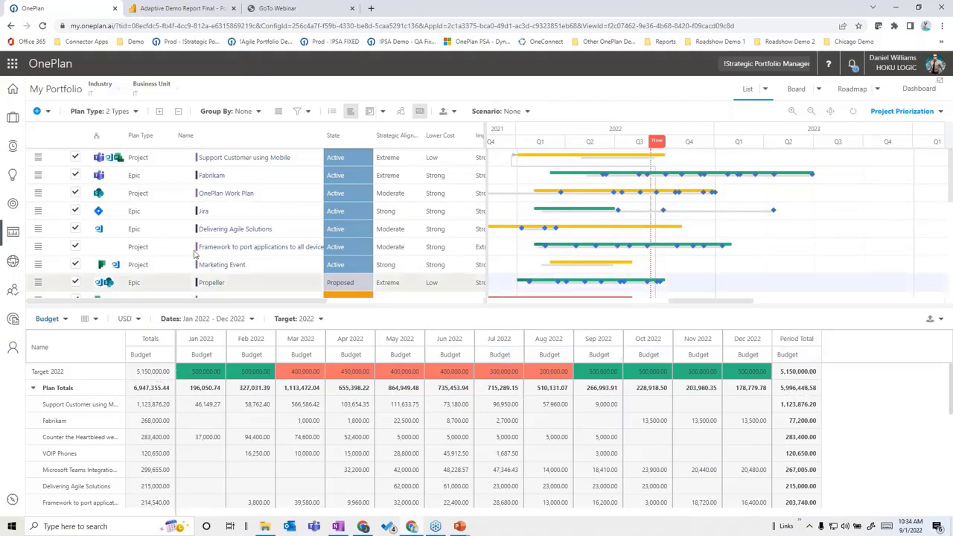
pyautogui.scroll(-2, 228, 215)
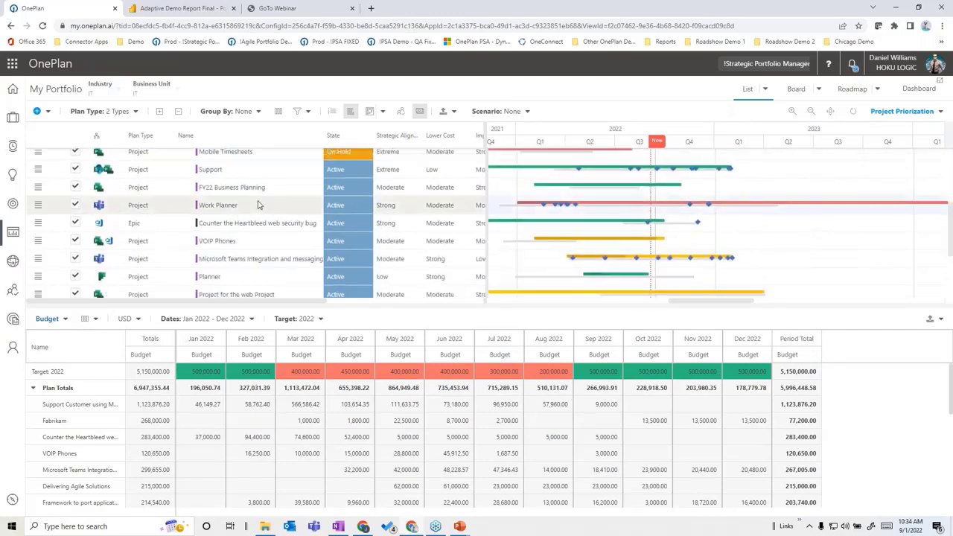
pyautogui.scroll(2, 322, 225)
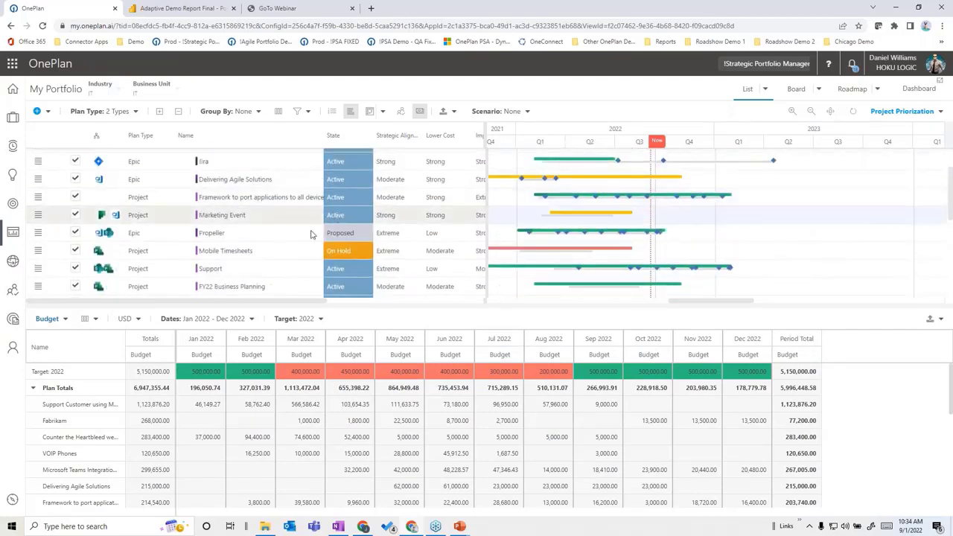
pyautogui.click(75, 233)
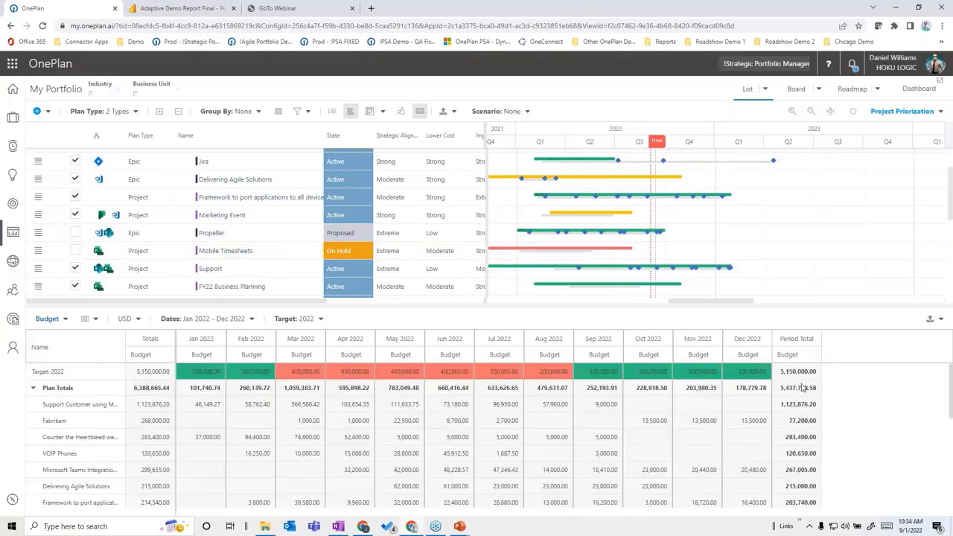
pyautogui.scroll(-3, 190, 225)
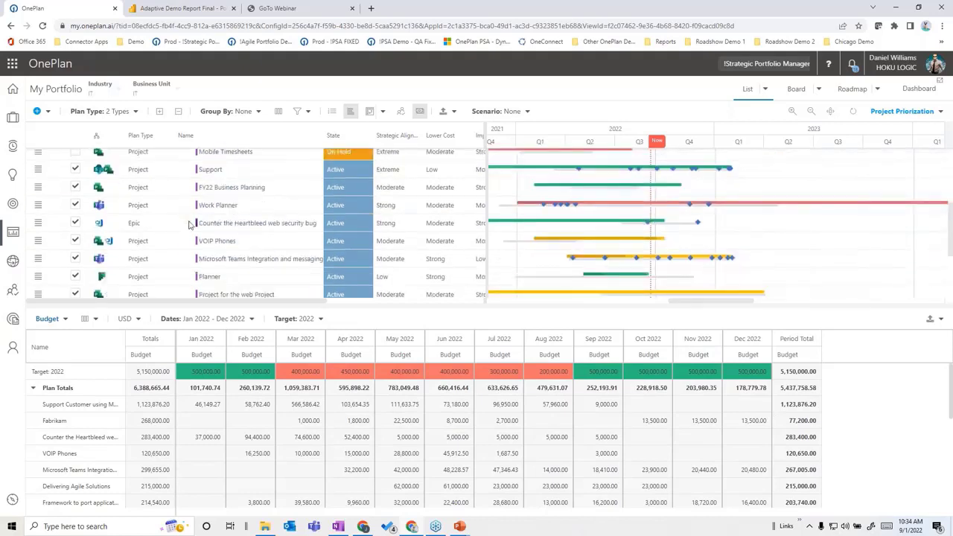
pyautogui.scroll(-1, 190, 225)
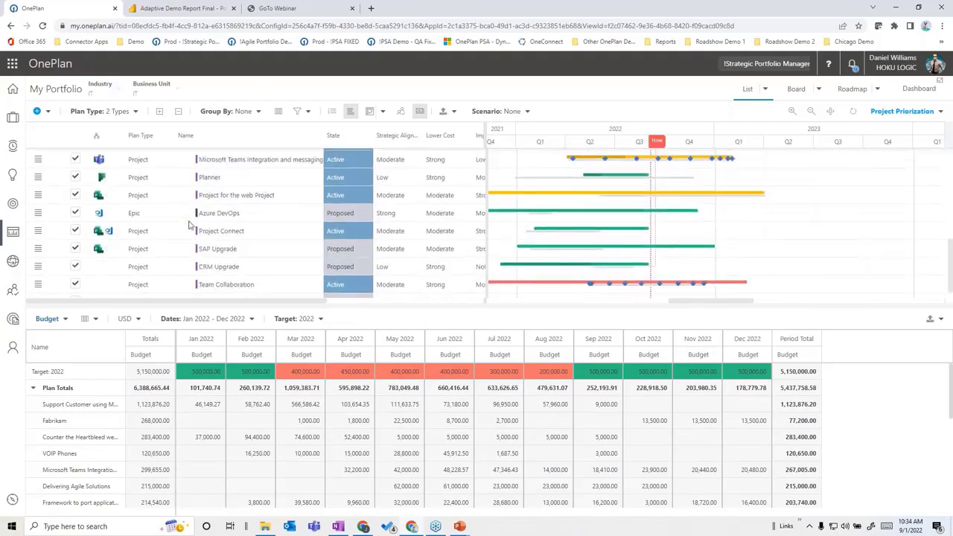
pyautogui.click(74, 214)
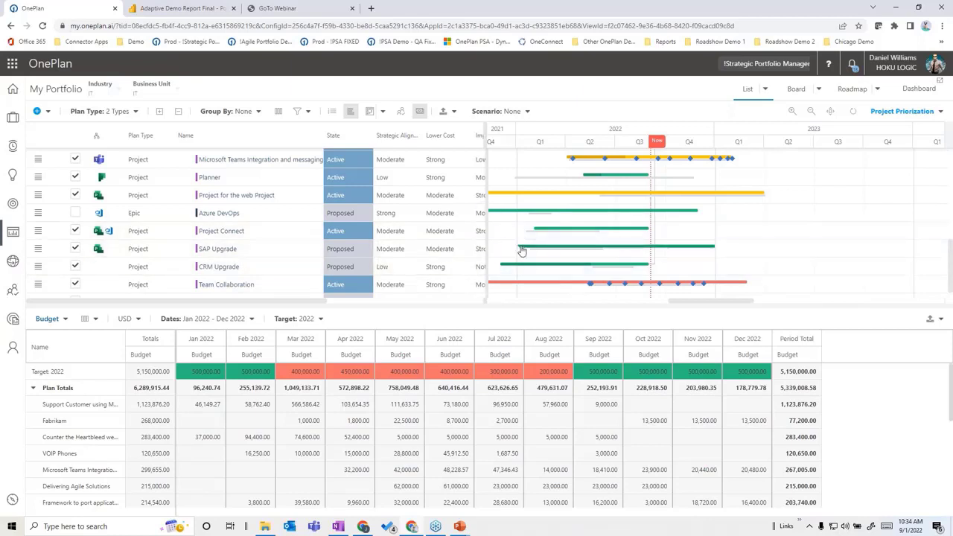
# Move the start of the SAP Upgrade schedule bar into Q3 2022 and view the available scenario options
pyautogui.moveTo(522, 252)
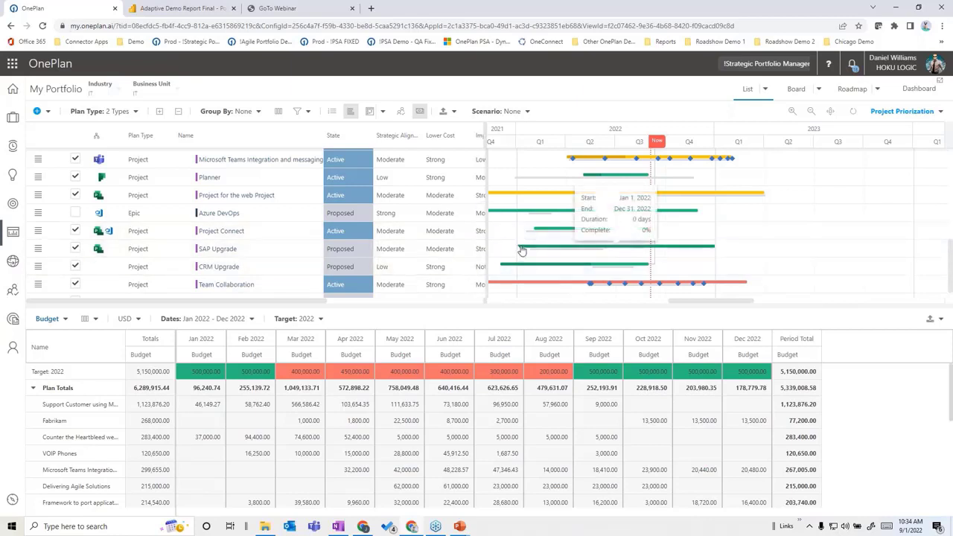
pyautogui.moveTo(521, 251); pyautogui.dragTo(649, 247)
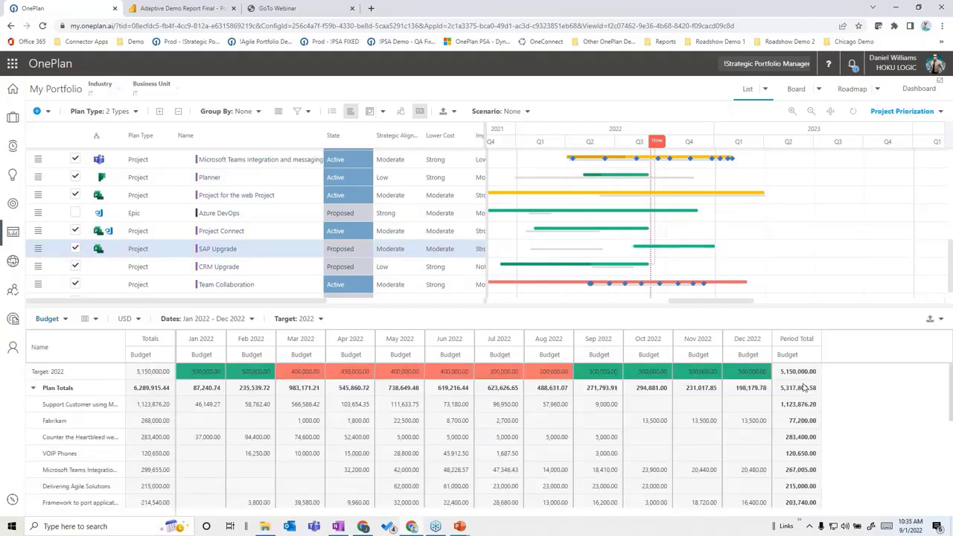
pyautogui.click(525, 111)
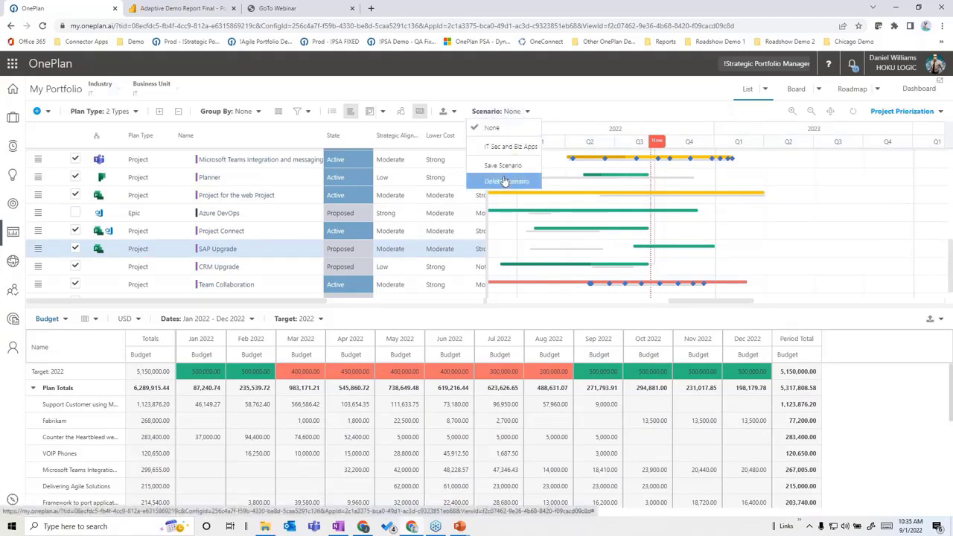
pyautogui.click(636, 86)
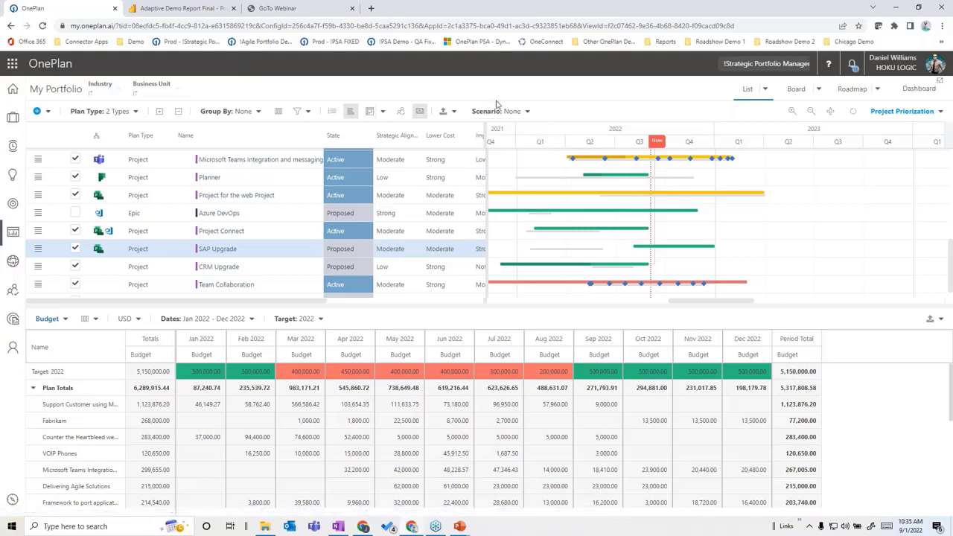
# Switch the model from budget to resource capacity and review the committed hours of each resource for Jan to Dec 2022
pyautogui.click(401, 113)
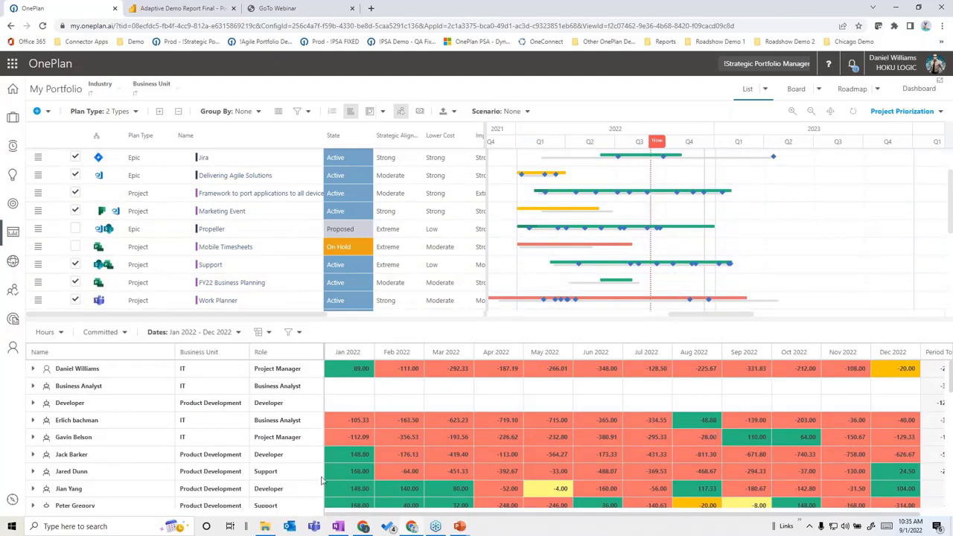
pyautogui.scroll(-3, 518, 440)
pyautogui.scroll(3, 517, 440)
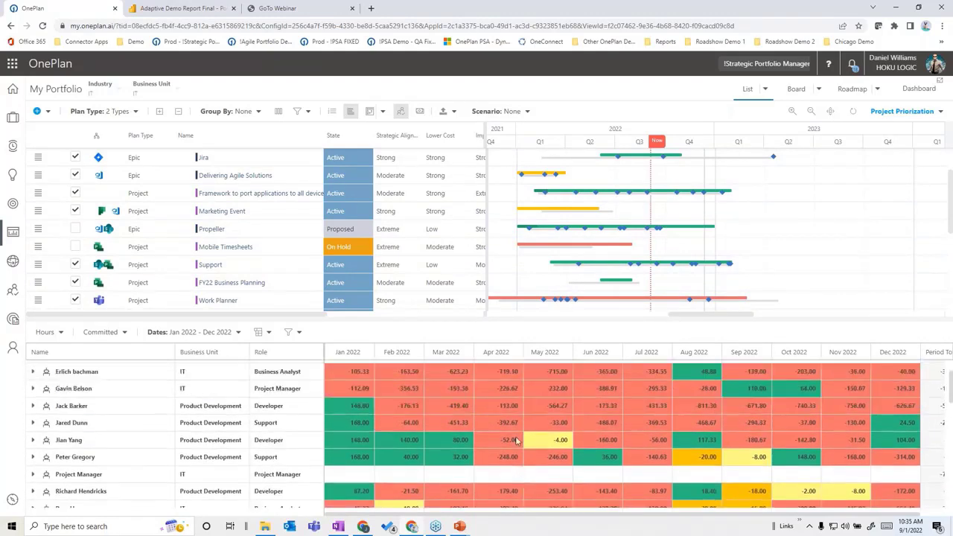
pyautogui.scroll(-2, 518, 440)
pyautogui.scroll(2, 517, 440)
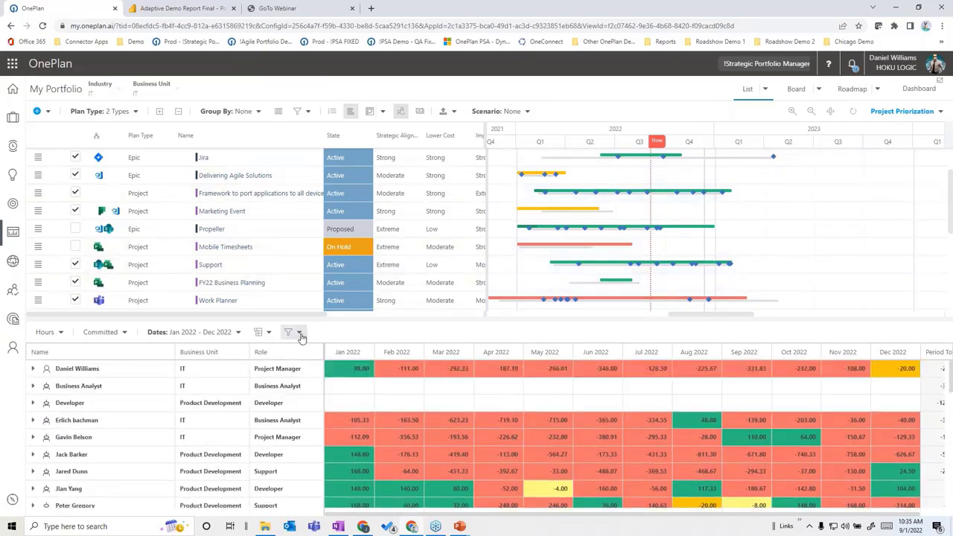
# Exclude Support Customer using Mobile from the resource capacity model, view the scenario options and close the model
pyautogui.scroll(1, 264, 271)
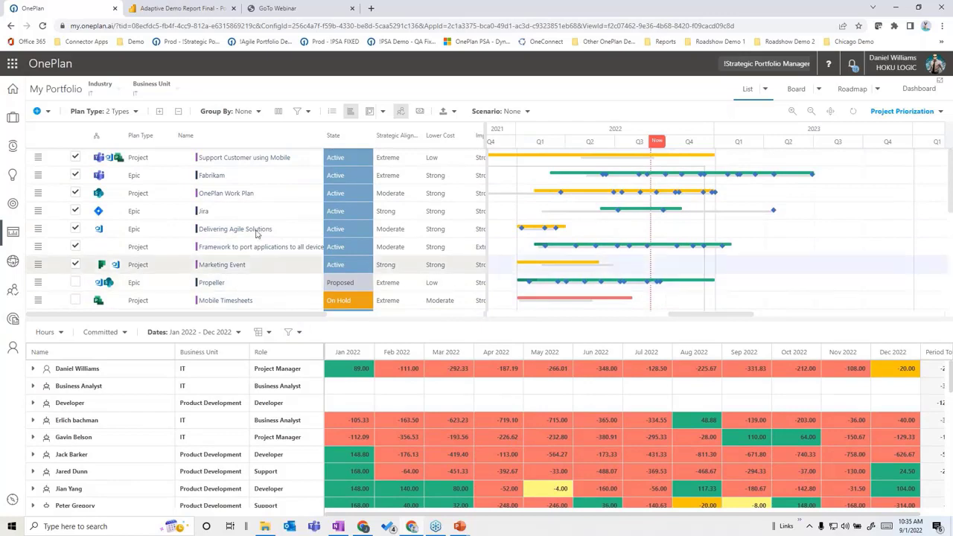
pyautogui.click(76, 158)
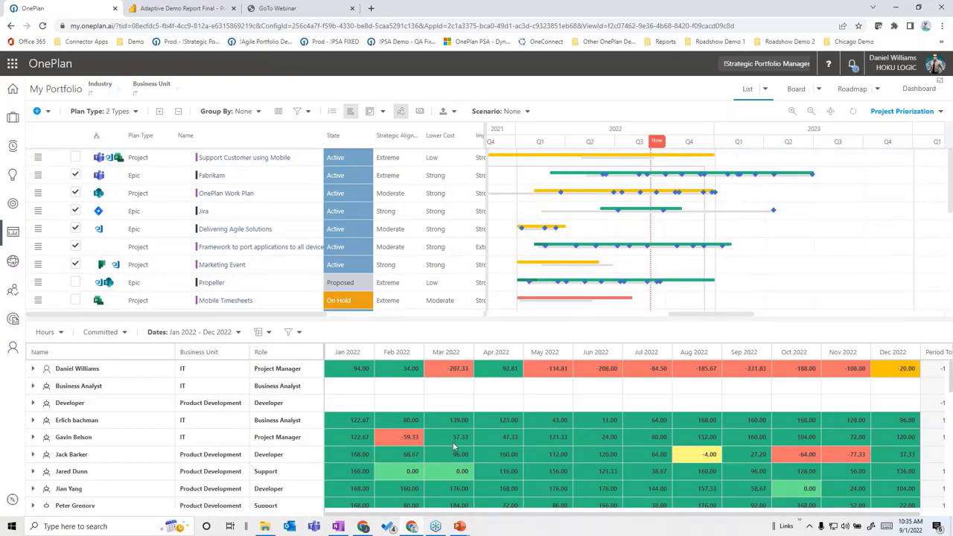
pyautogui.click(527, 111)
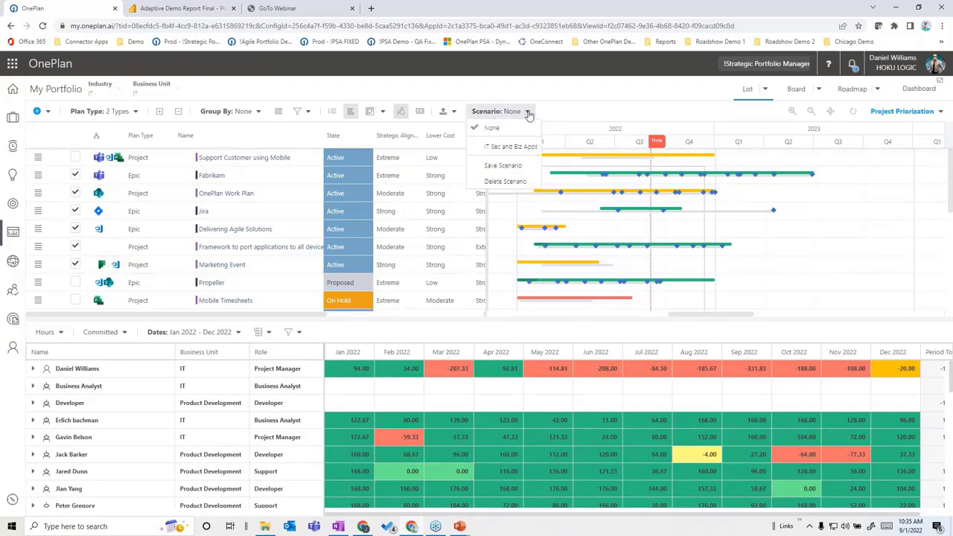
pyautogui.click(613, 87)
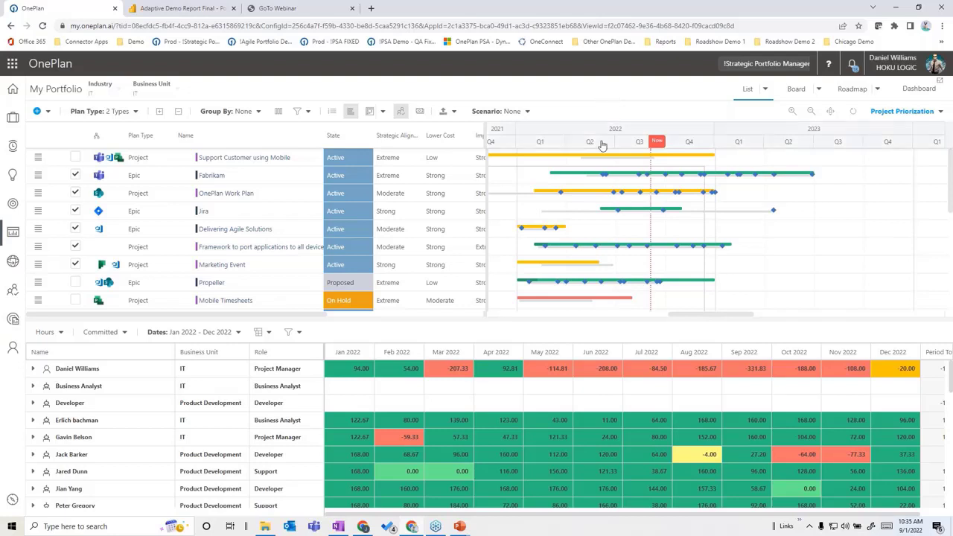
pyautogui.click(400, 112)
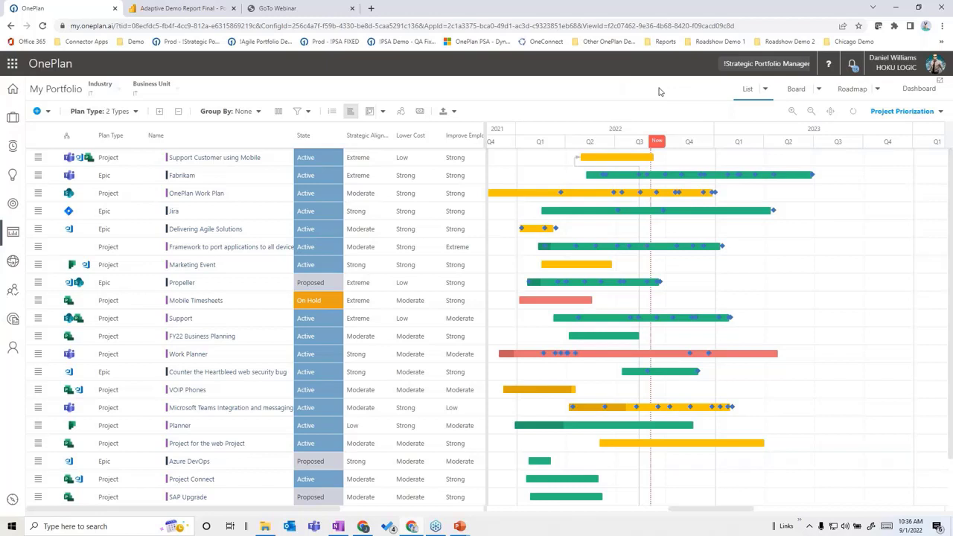
# Switch the list to the Portfolio Summary view and open the Runway visualization for the Cloud and Mobile First portfolio
pyautogui.click(765, 91)
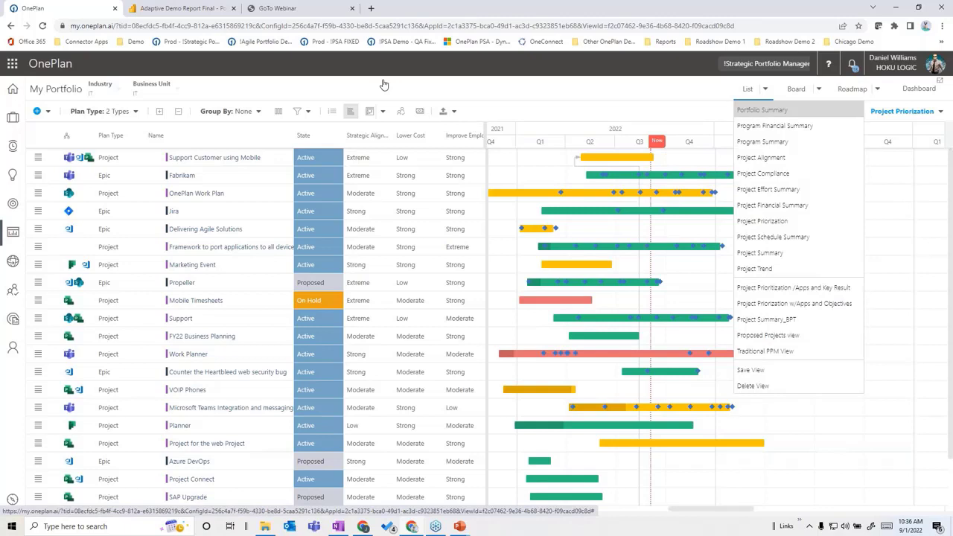
pyautogui.click(749, 112)
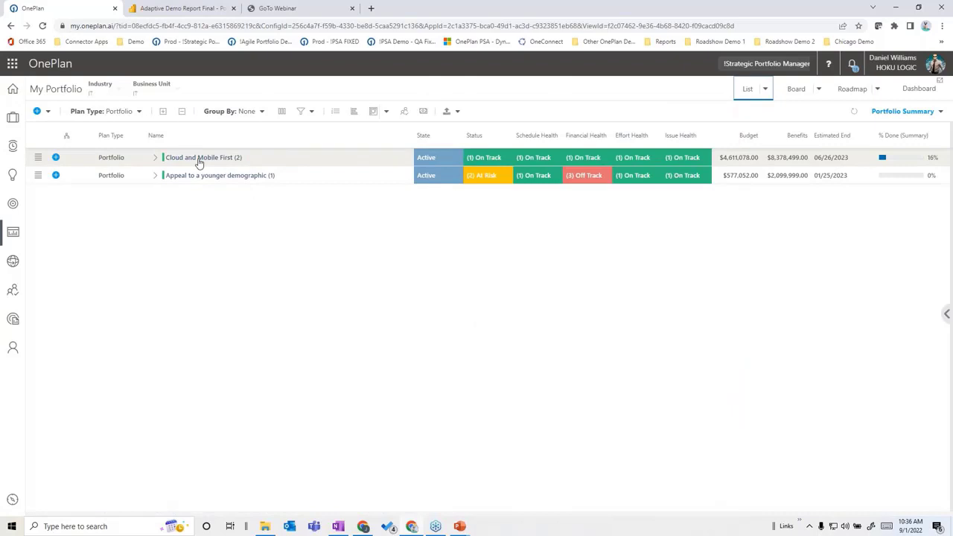
pyautogui.click(38, 157)
pyautogui.moveTo(52, 294)
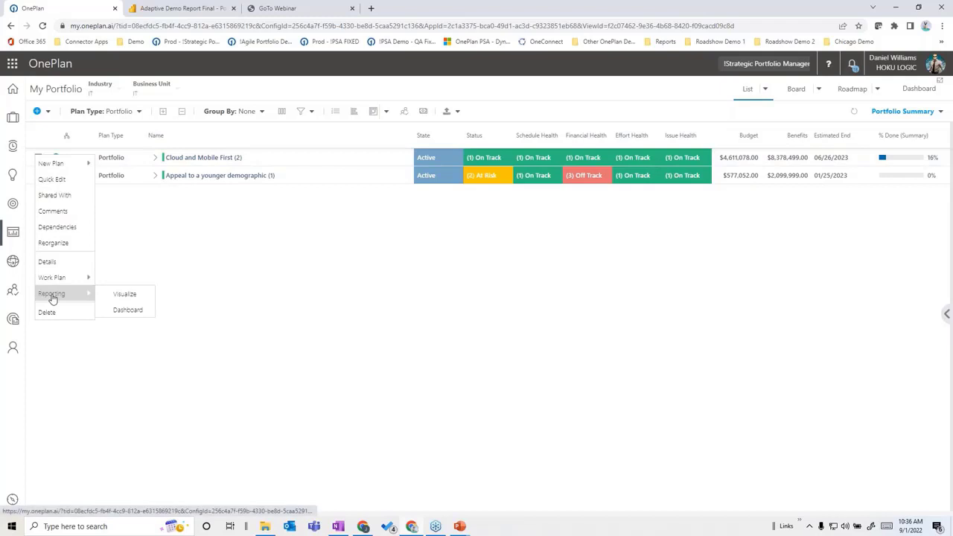
pyautogui.click(139, 299)
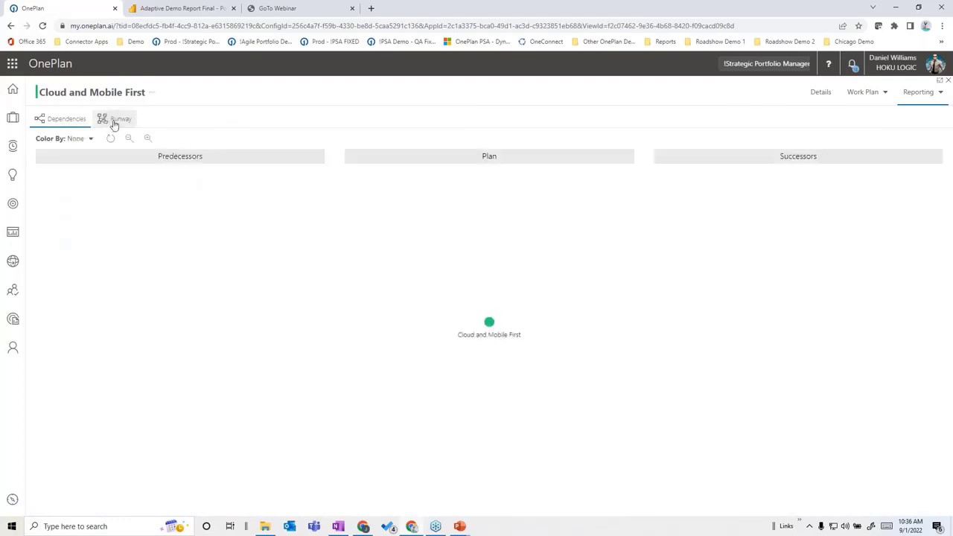
pyautogui.click(114, 121)
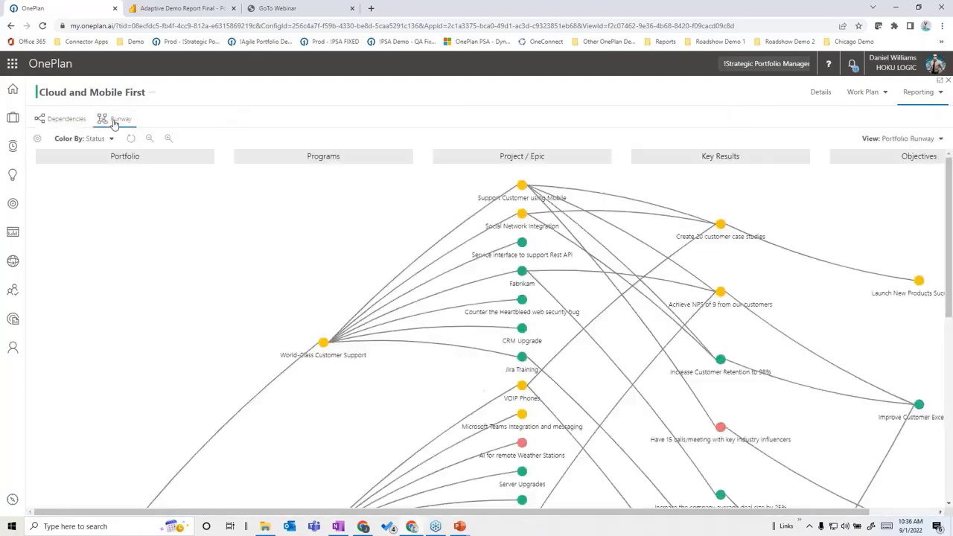
# Examine how the portfolio's programs and projects connect to key results and objectives in the Runway, and go to My Strategy
pyautogui.click(152, 138)
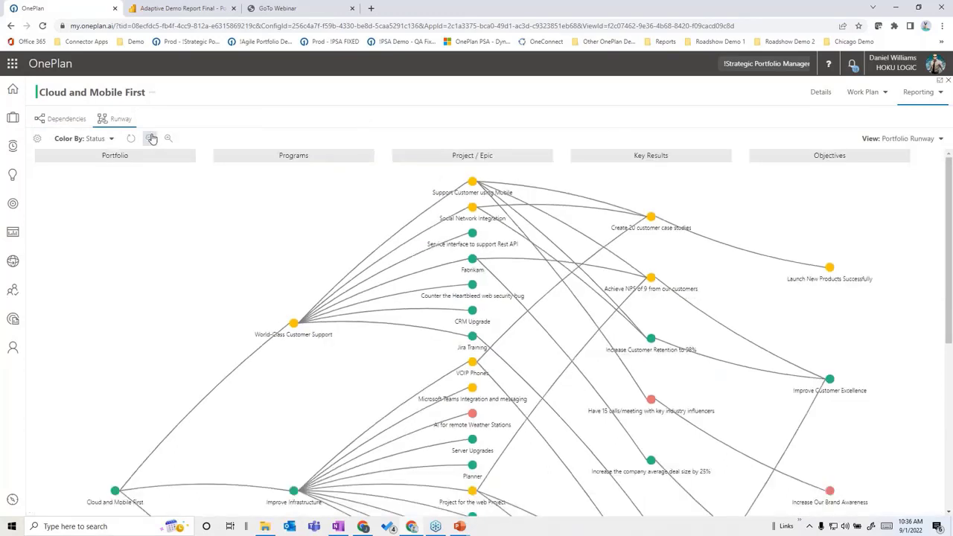
pyautogui.click(151, 138)
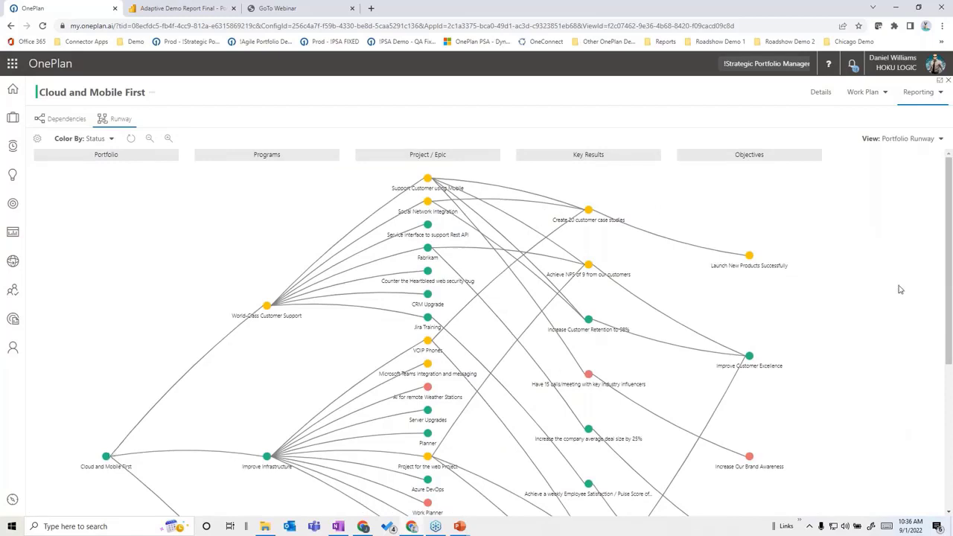
pyautogui.moveTo(948, 300)
pyautogui.mouseDown()
pyautogui.moveTo(948, 325)
pyautogui.moveTo(948, 295)
pyautogui.mouseUp()
pyautogui.click(12, 205)
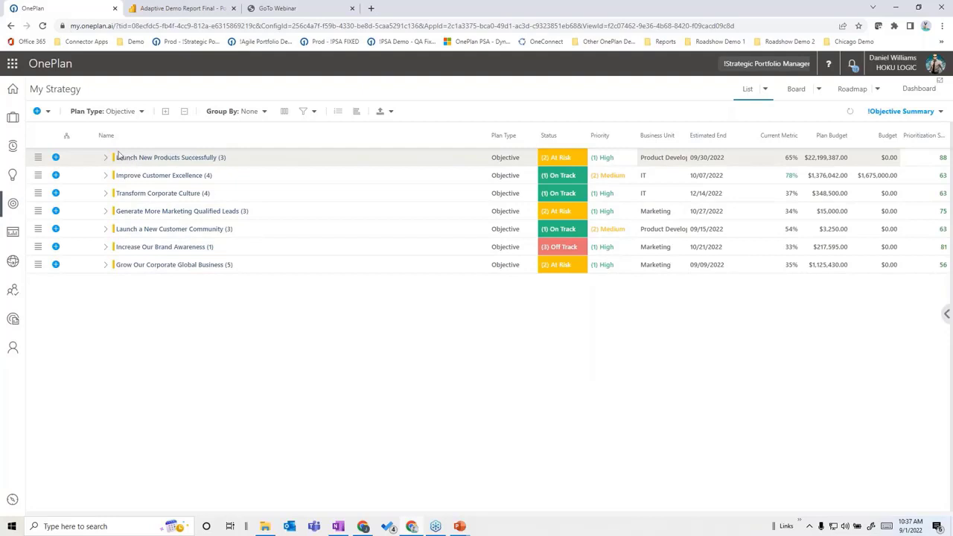
# Open the Runway report for the Launch New Products Successfully objective and examine its links from key results through to capabilities
pyautogui.click(38, 157)
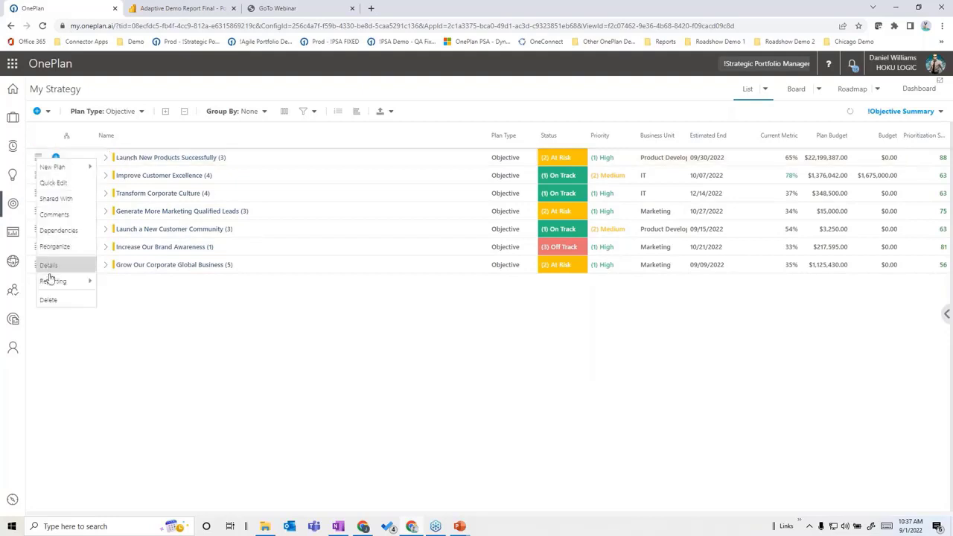
pyautogui.moveTo(49, 280)
pyautogui.click(120, 282)
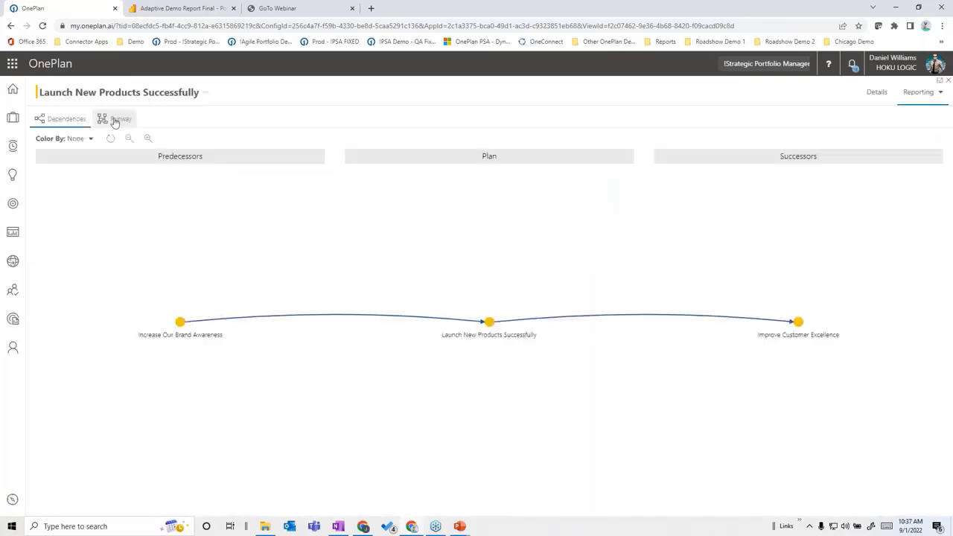
pyautogui.click(116, 121)
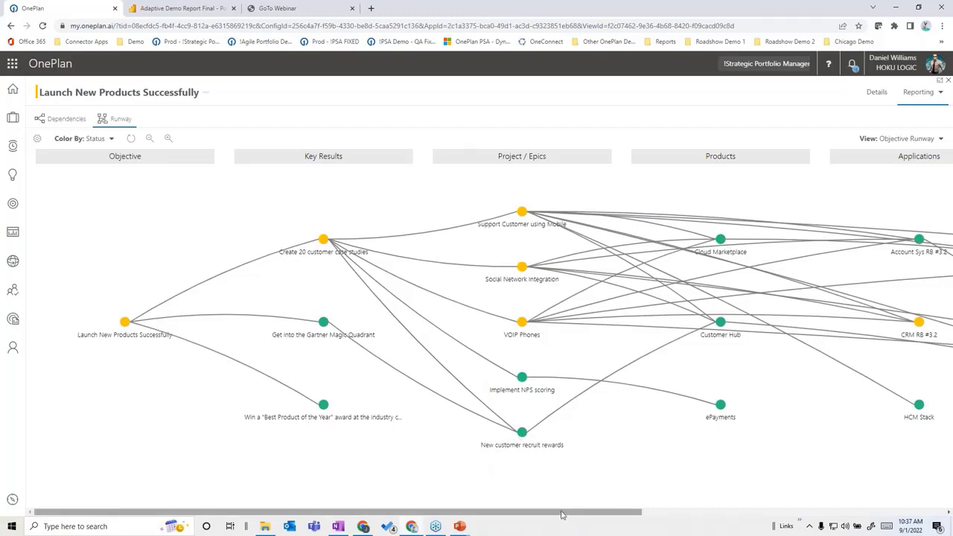
pyautogui.moveTo(562, 515); pyautogui.dragTo(762, 518)
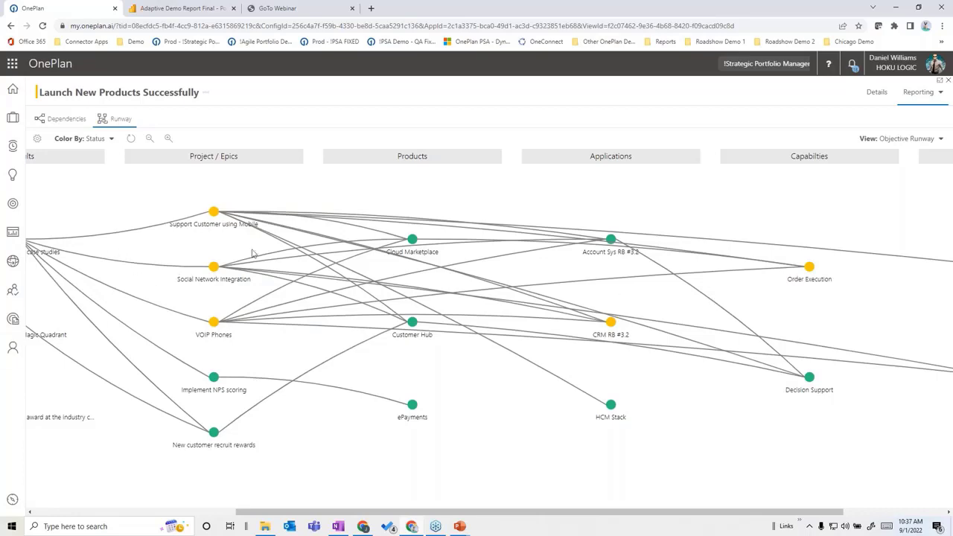
# Switch to the Power BI Adaptive Demo Report, filter the Key Results Portfolio by the Finance business unit and clear that filter
pyautogui.click(170, 8)
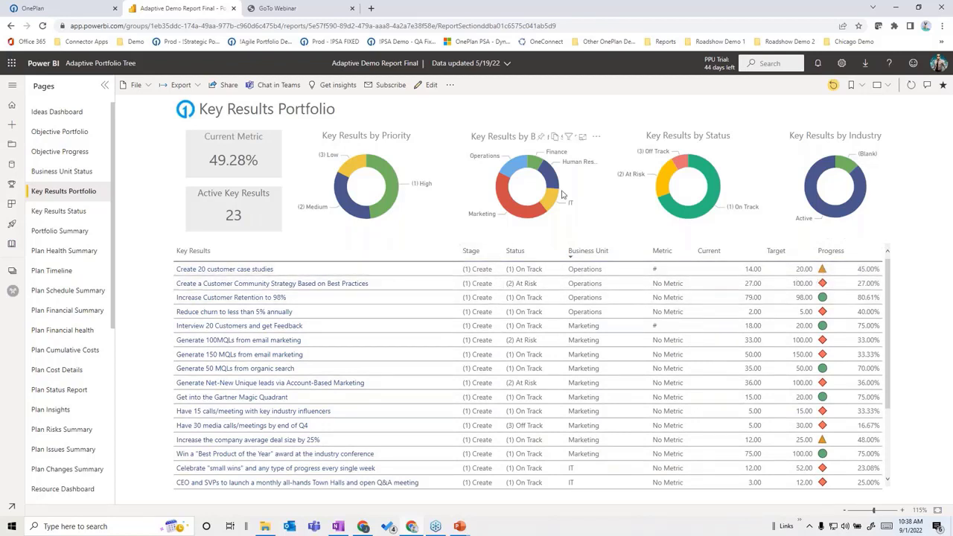
pyautogui.click(532, 164)
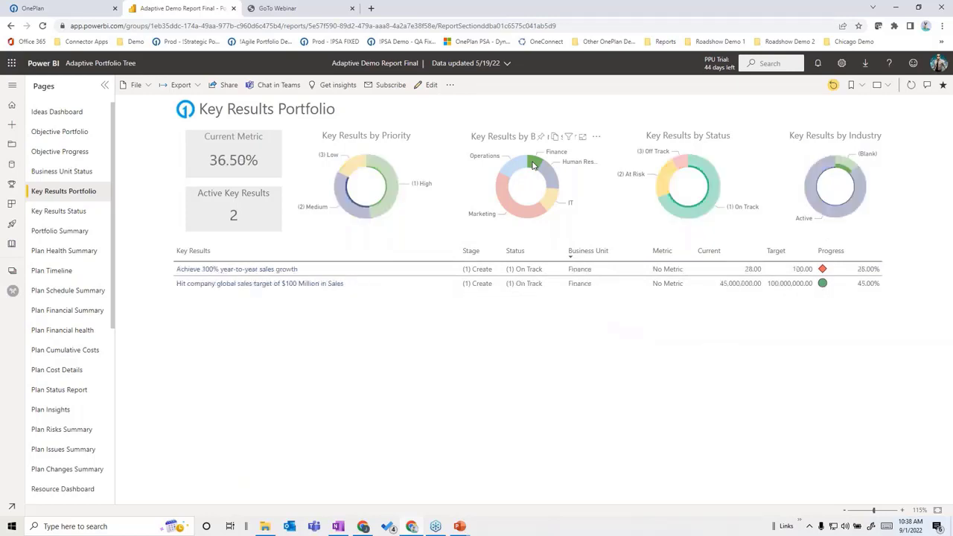
pyautogui.click(532, 164)
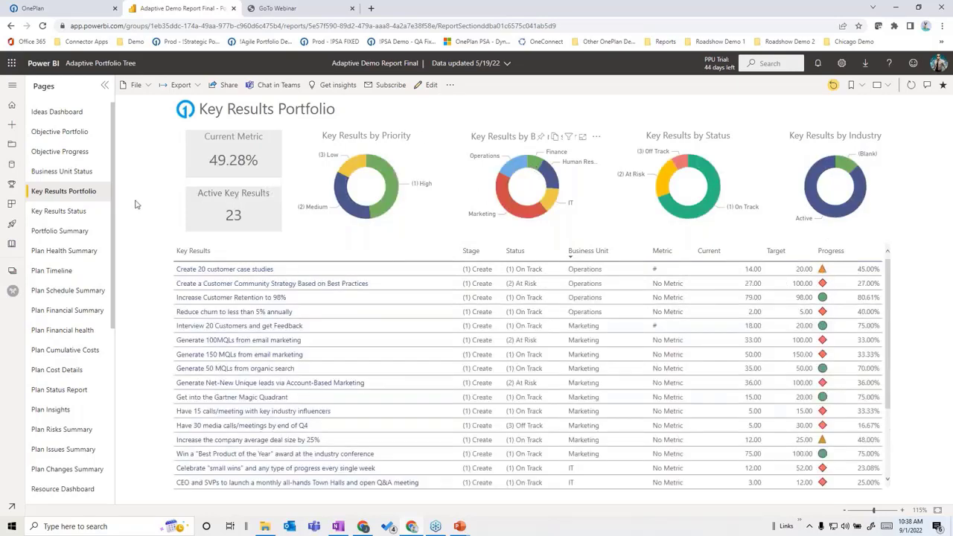
# View the Key Results Status report page, followed by the Associated Applications, Associated Products and Associative Objectives pages
pyautogui.click(66, 212)
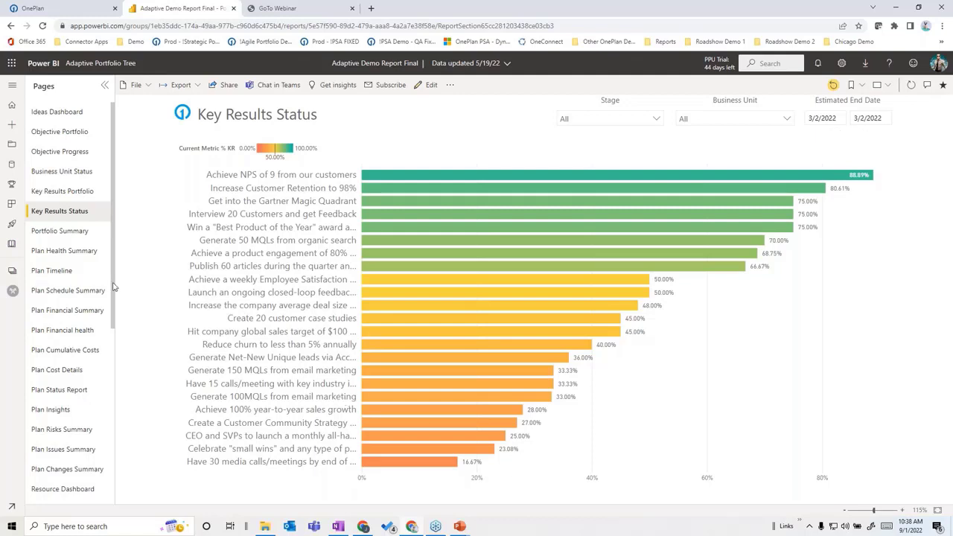
pyautogui.moveTo(113, 287); pyautogui.dragTo(110, 488)
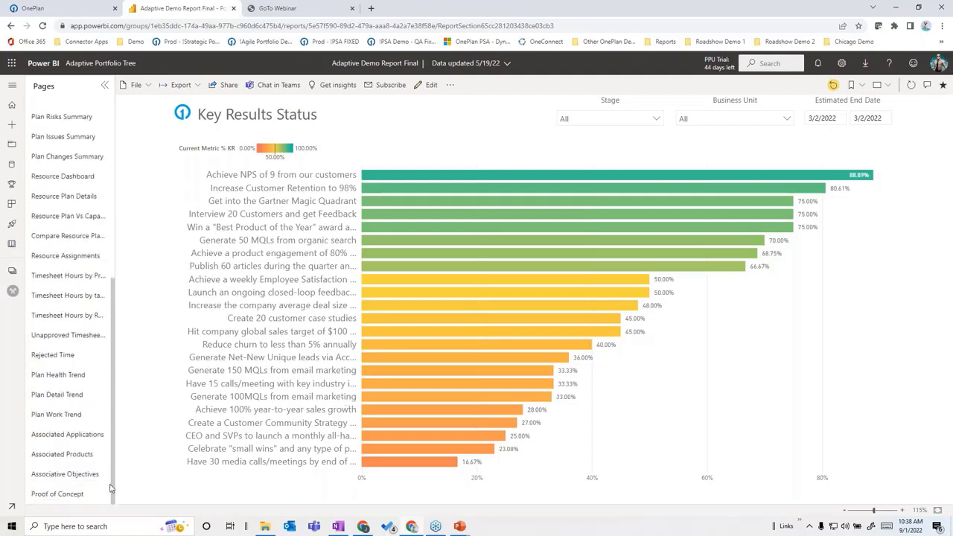
pyautogui.click(43, 440)
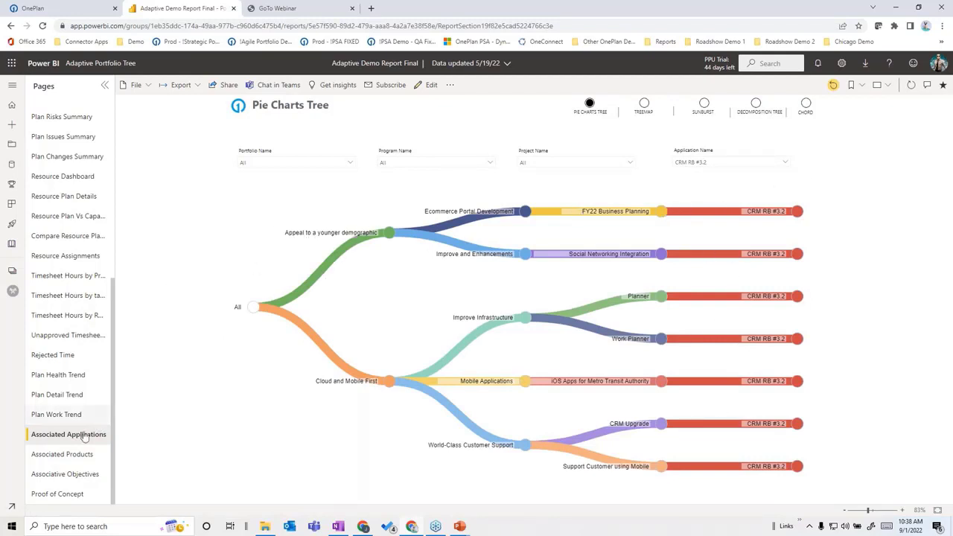
pyautogui.click(68, 455)
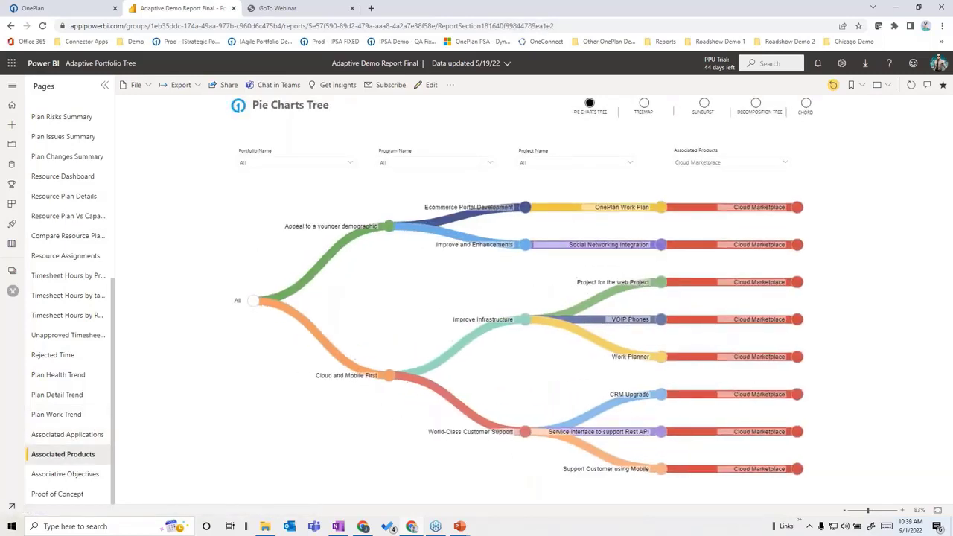
pyautogui.click(61, 475)
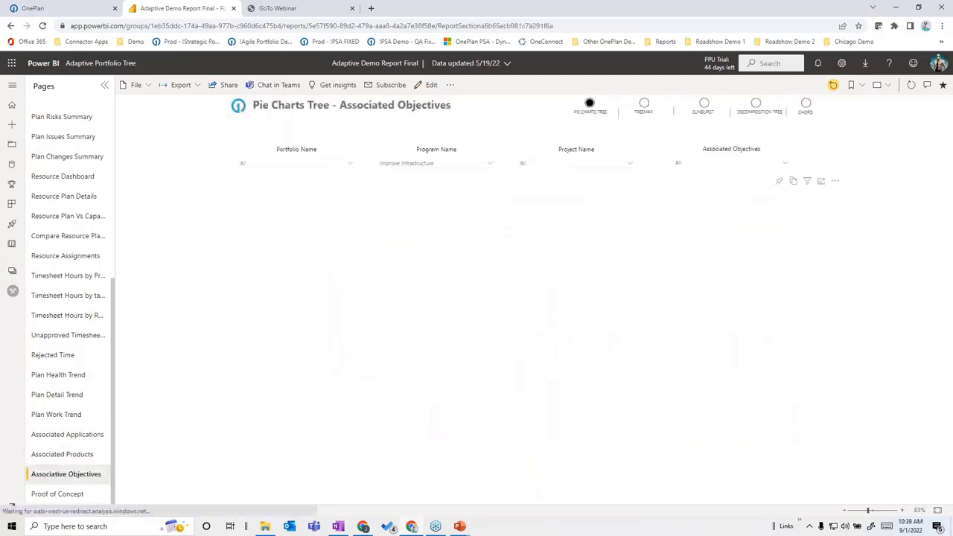